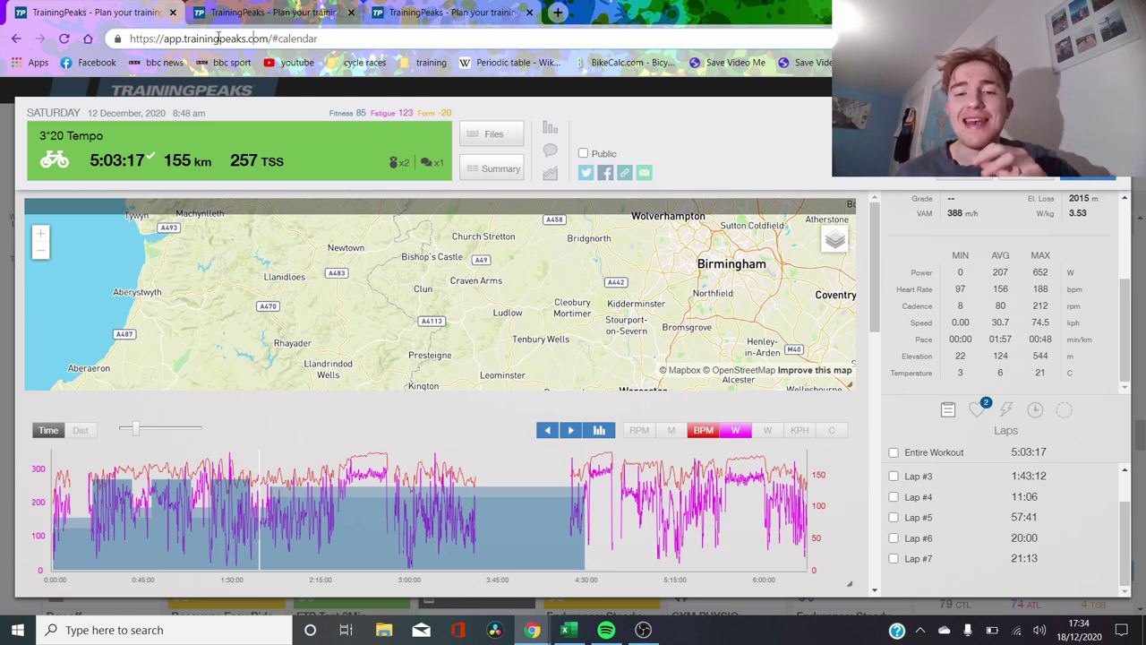
Pan the Tempo ride's map south to the route loop, then bring the Steady Ride browser window forward.
drag(266, 262, 251, 185)
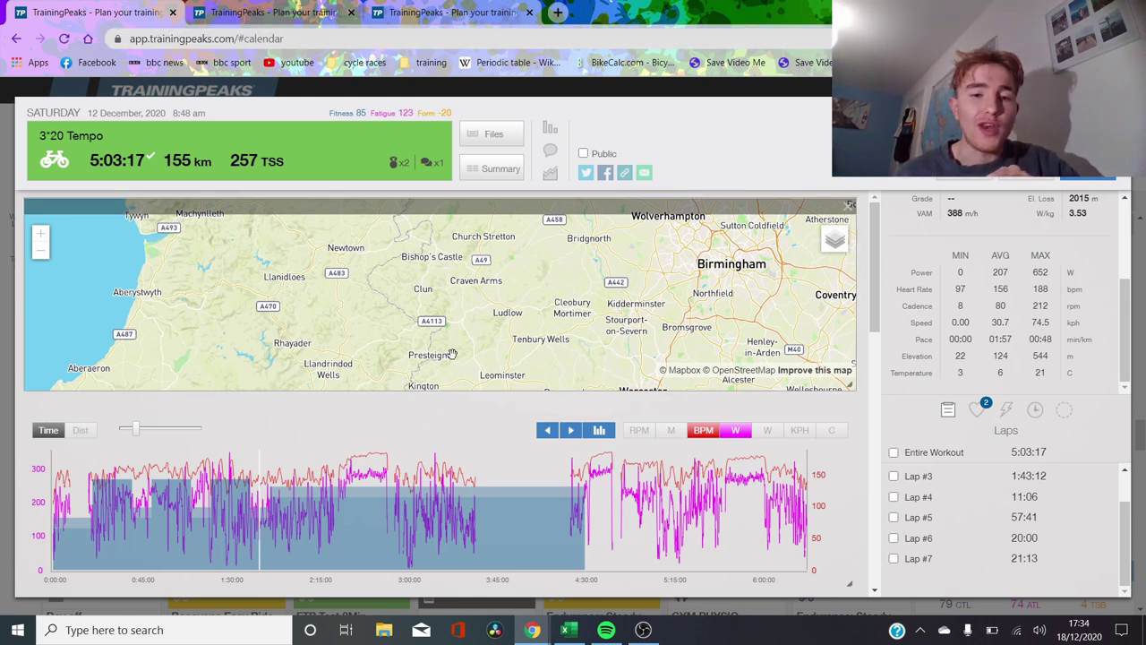
drag(548, 385, 492, 318)
drag(471, 248, 492, 167)
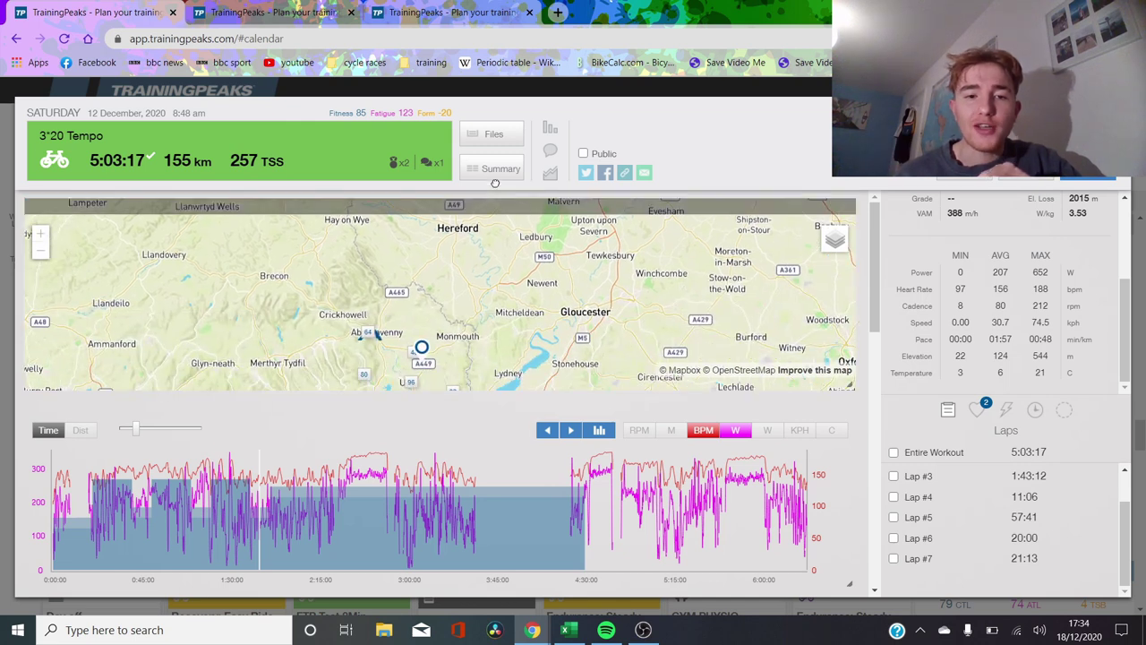
drag(524, 267, 476, 183)
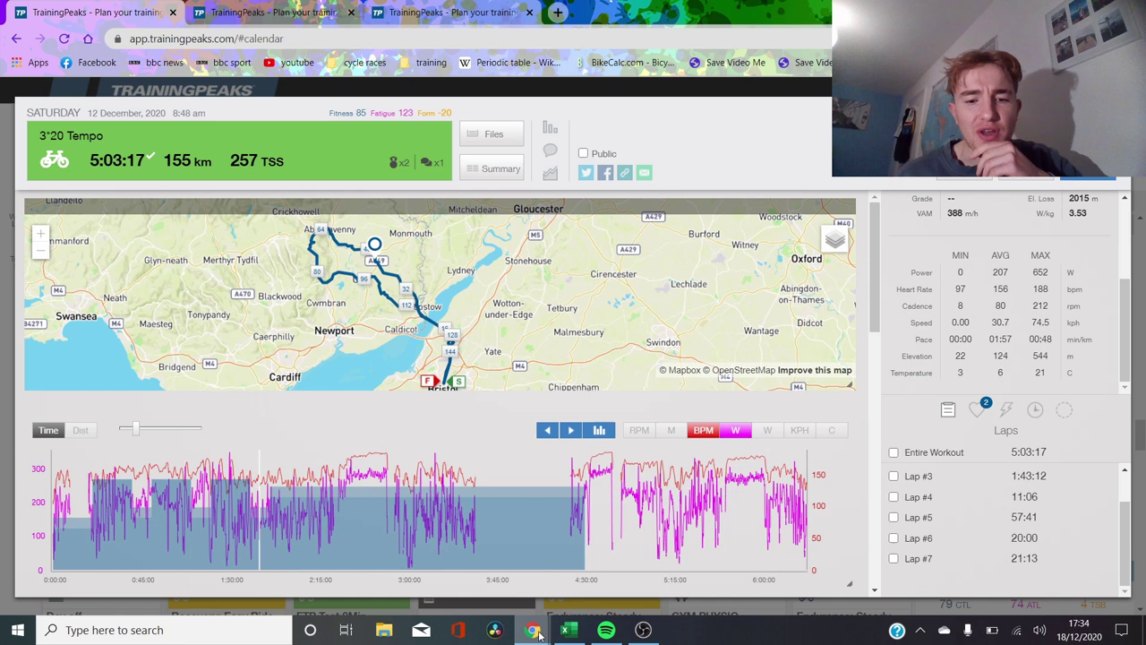
mouse_move(532, 629)
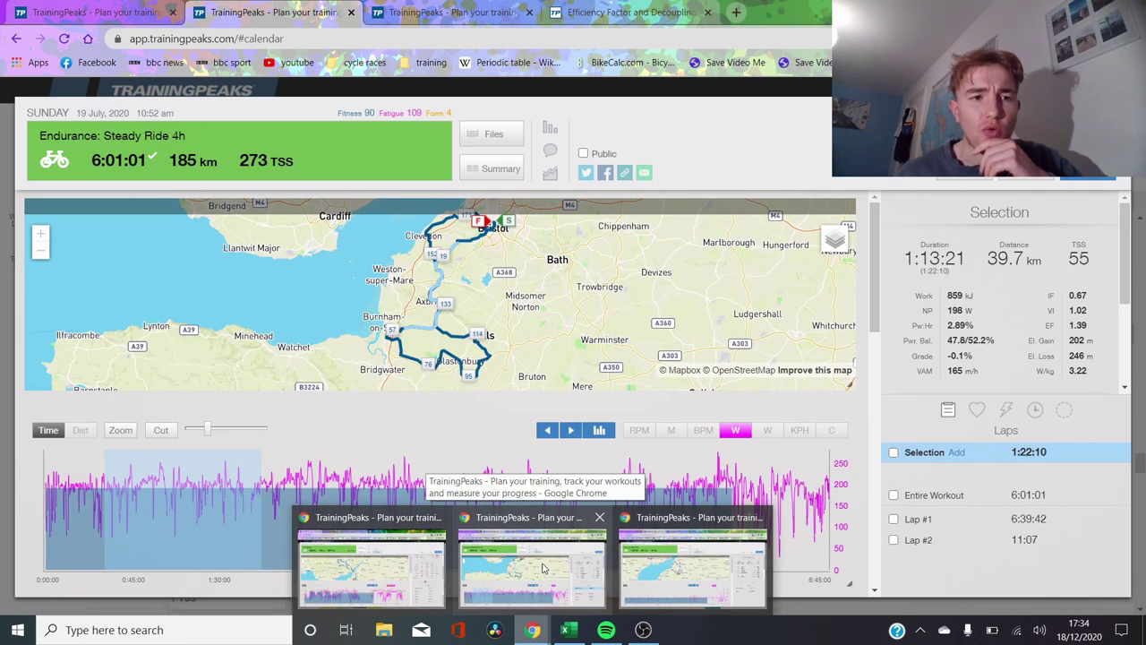
click(545, 568)
Open the Efficiency Factor article and highlight its normalized power and average heart rate terms.
click(618, 13)
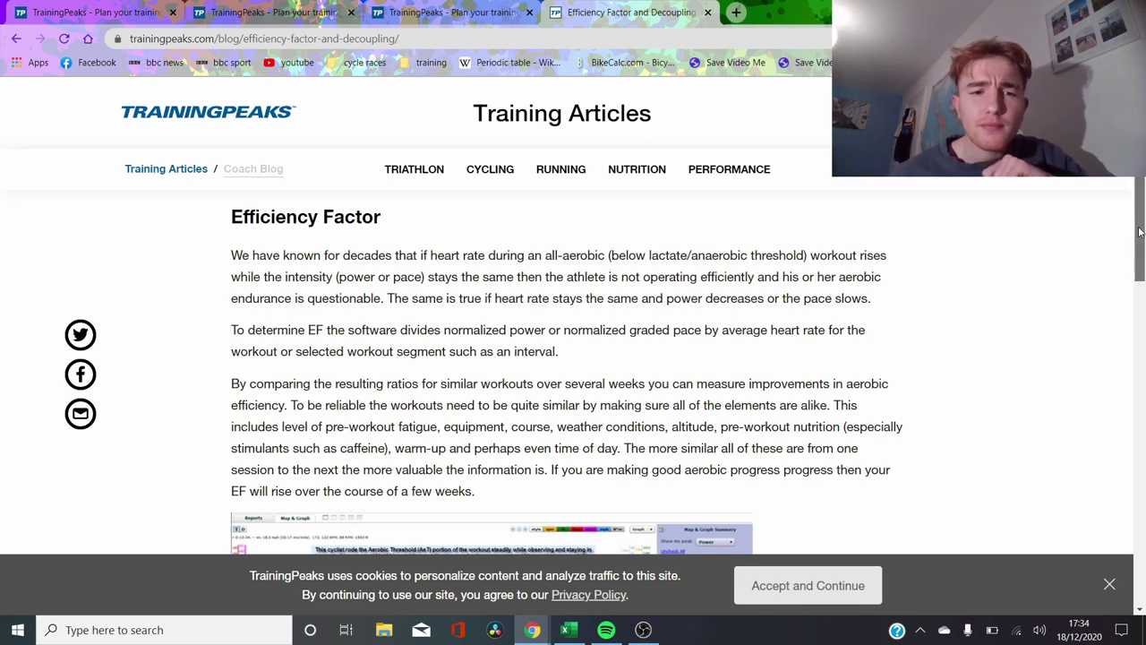
scroll(1140, 231, up, 2)
scroll(1142, 230, down, 1)
scroll(1141, 230, down, 1)
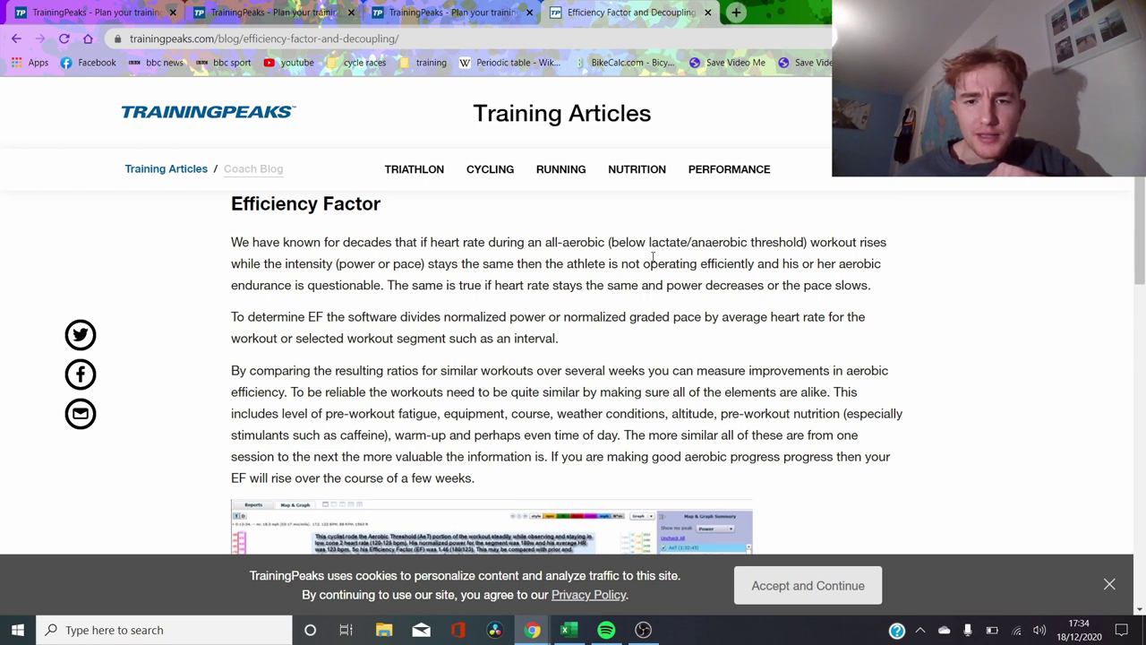
drag(439, 317, 557, 318)
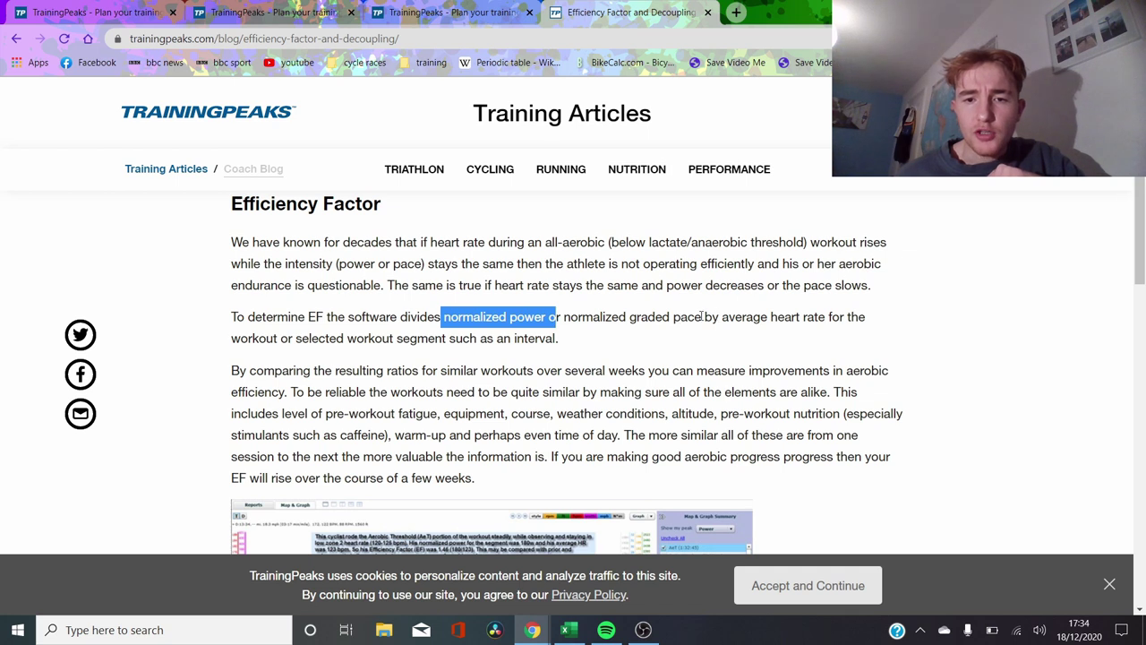
drag(740, 317, 851, 316)
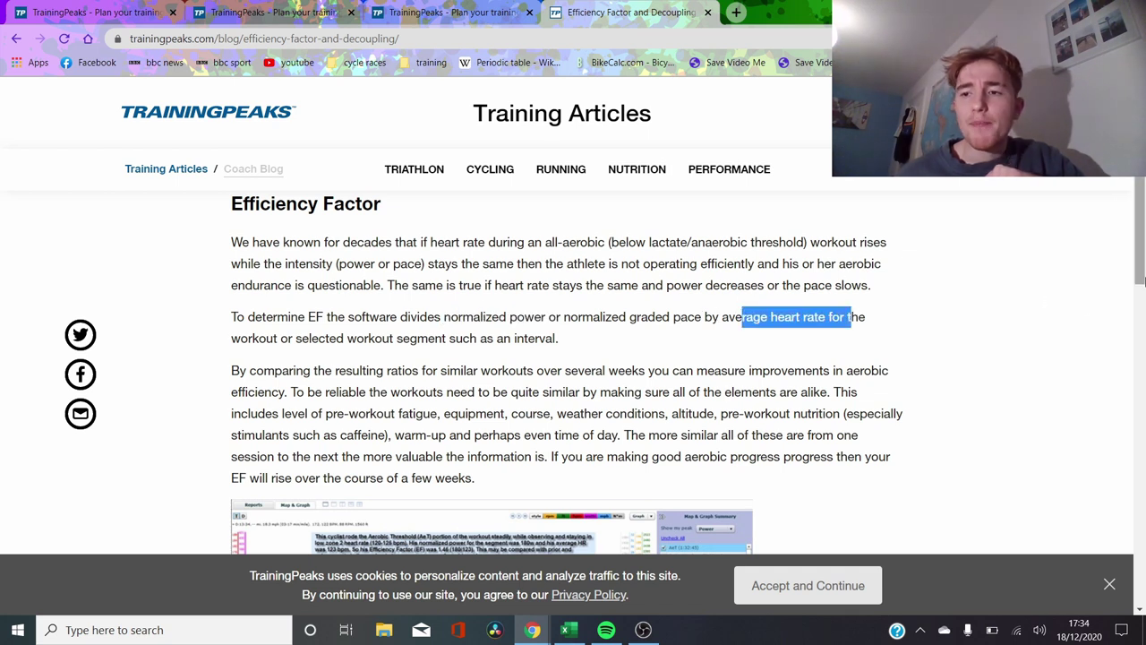
Read down to the Decoupling section, then return to the 23 September Steady Ride workout.
drag(1137, 260, 1137, 283)
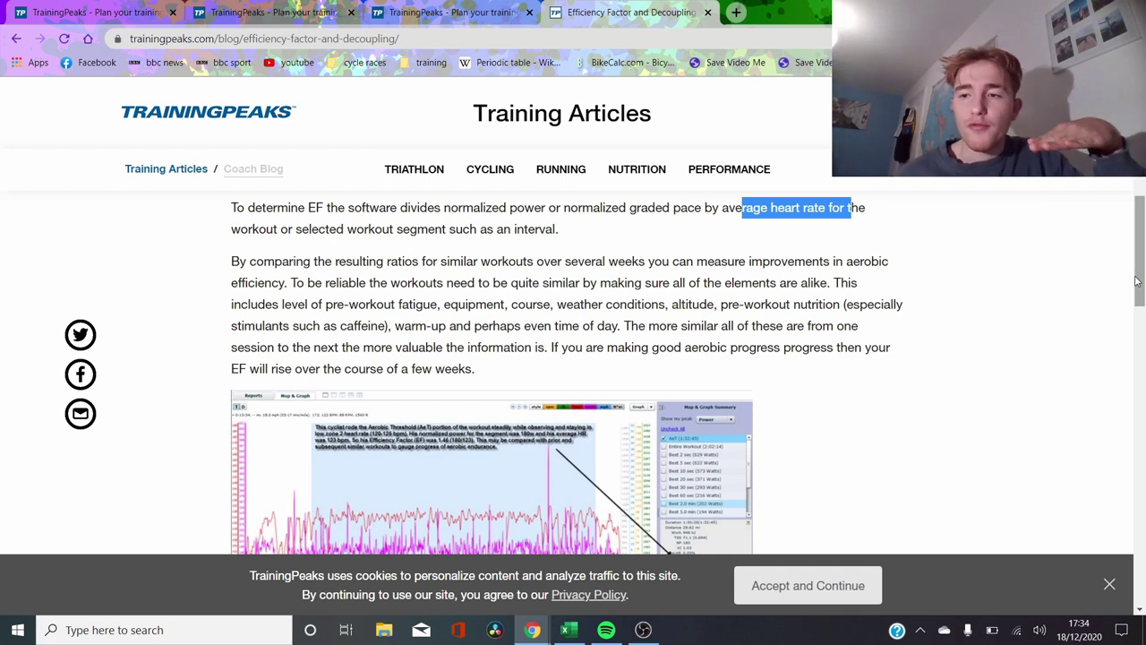
drag(1135, 282, 1132, 335)
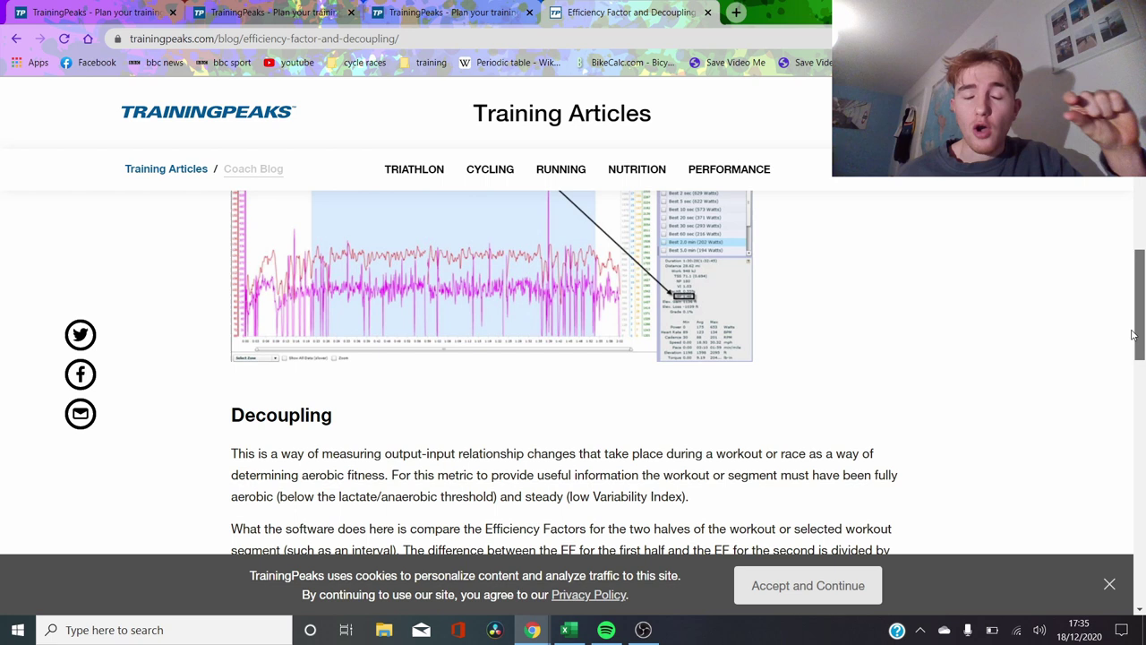
drag(1133, 335, 1139, 374)
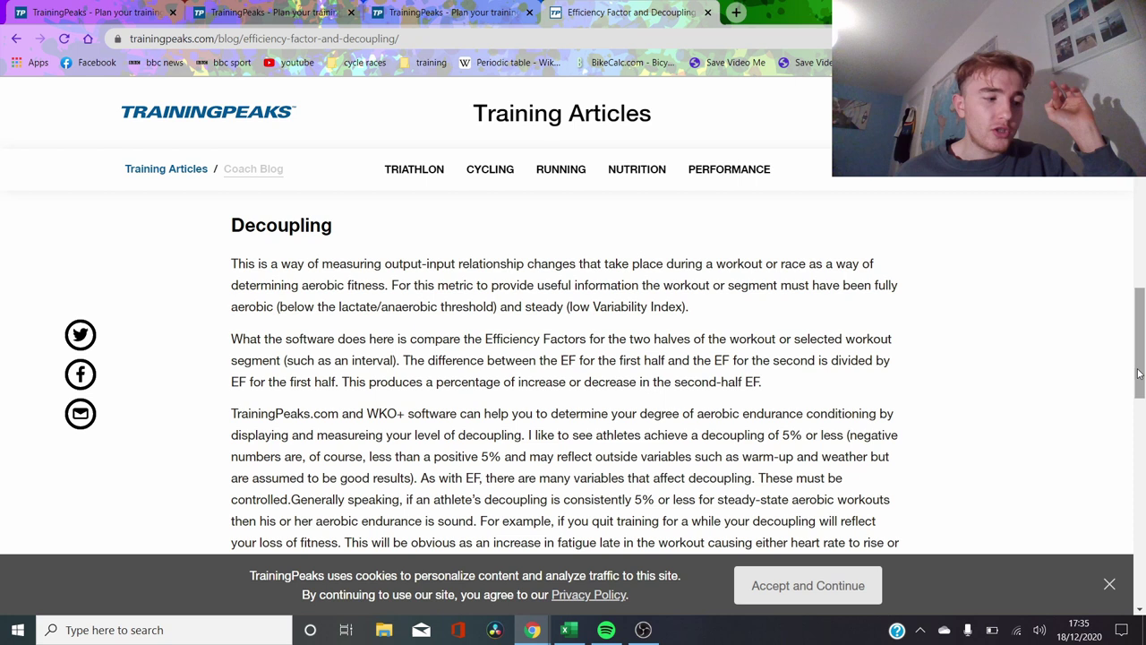
drag(1139, 375, 1139, 382)
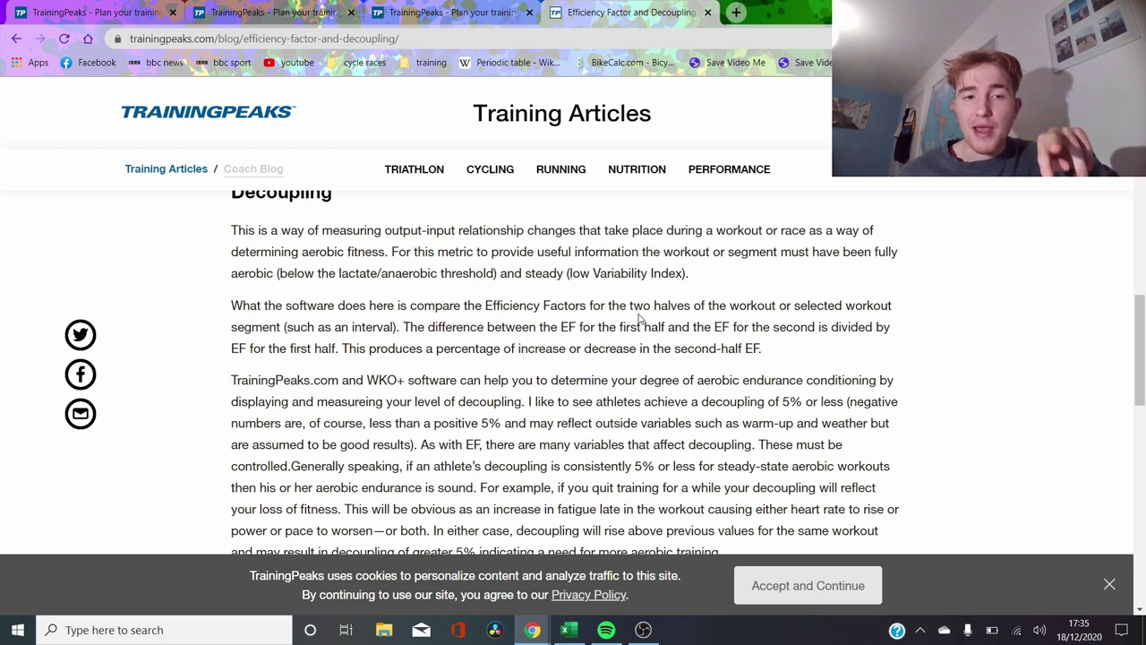
click(240, 9)
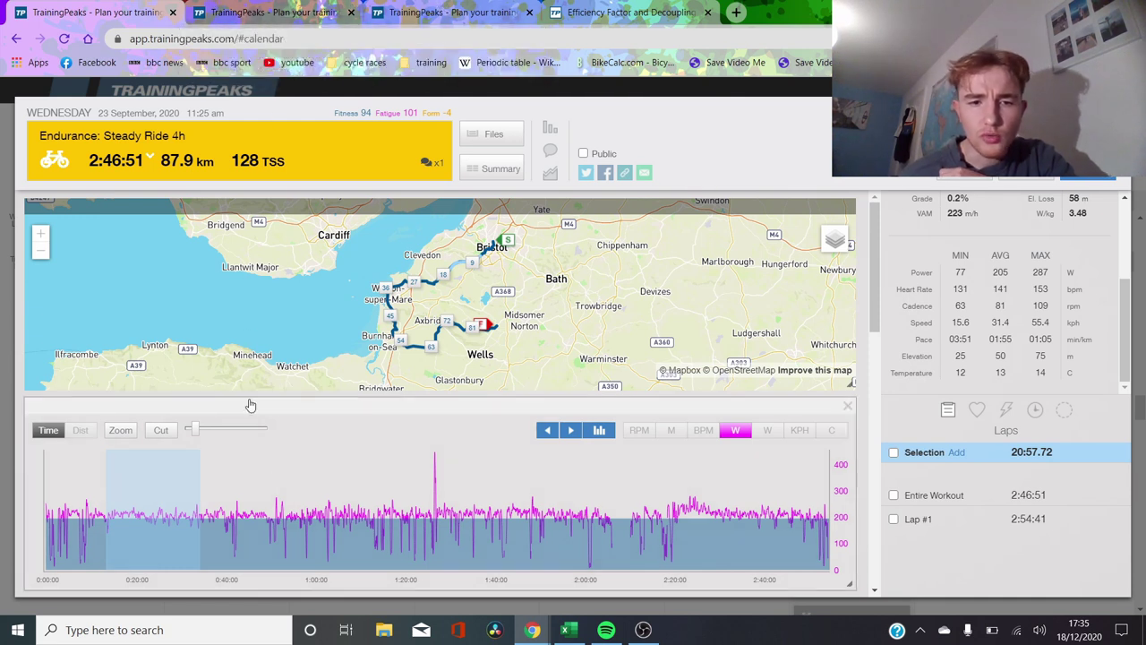
Clear the power-chart selection, review the Entire Workout stats, then move to the 19 July ride.
click(305, 482)
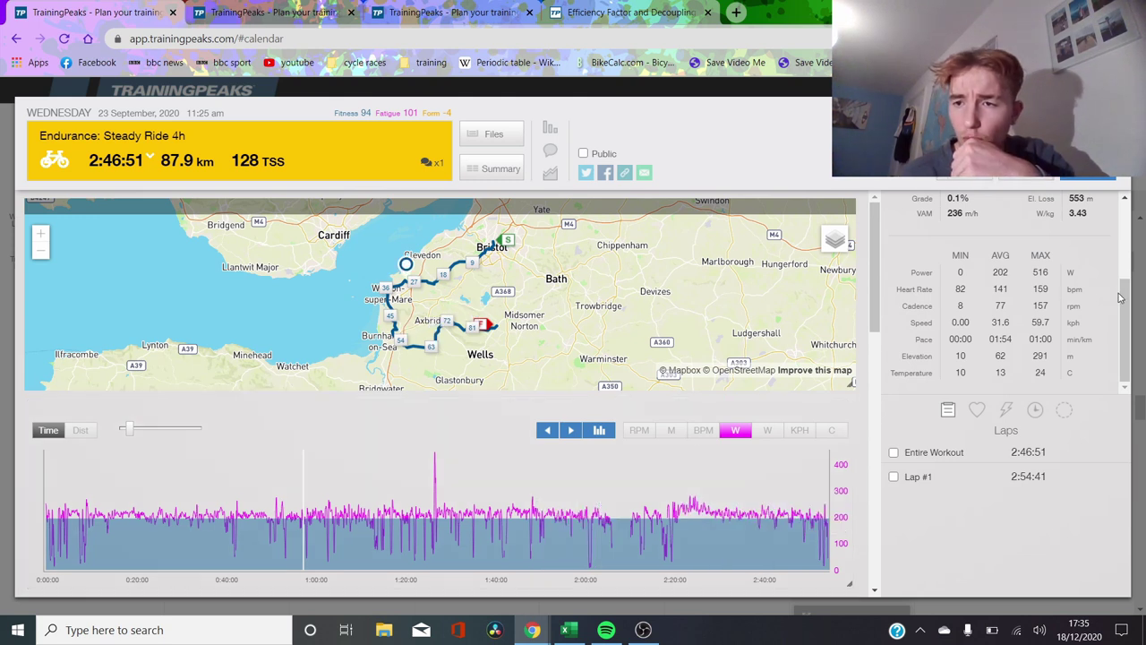
drag(1122, 309, 1121, 233)
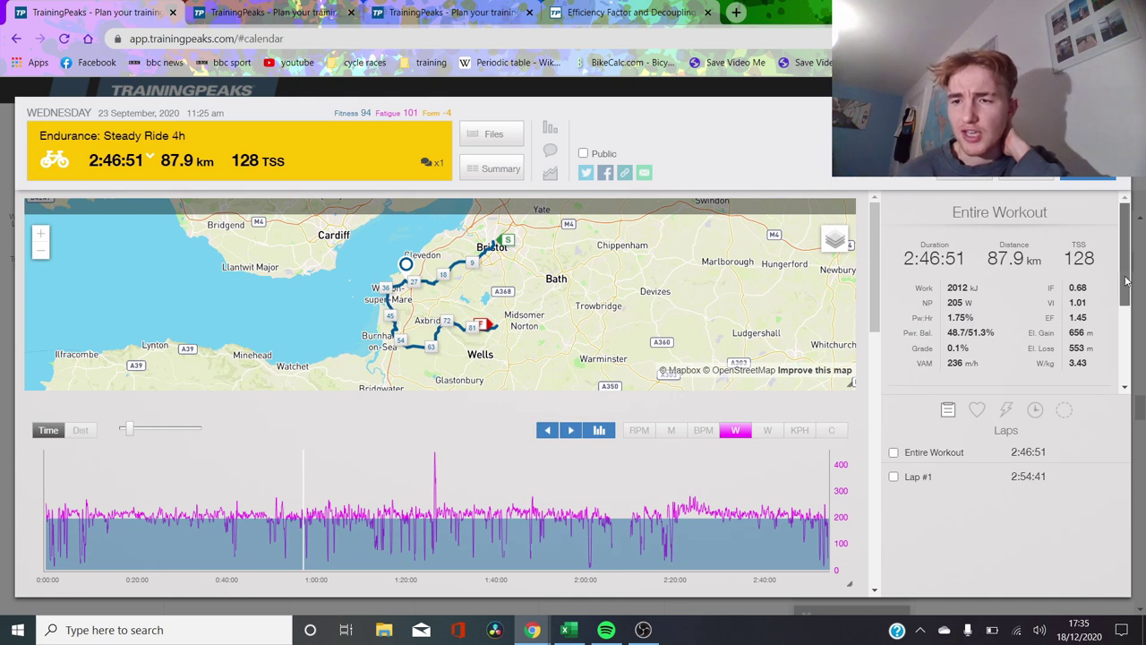
drag(1126, 281, 1126, 296)
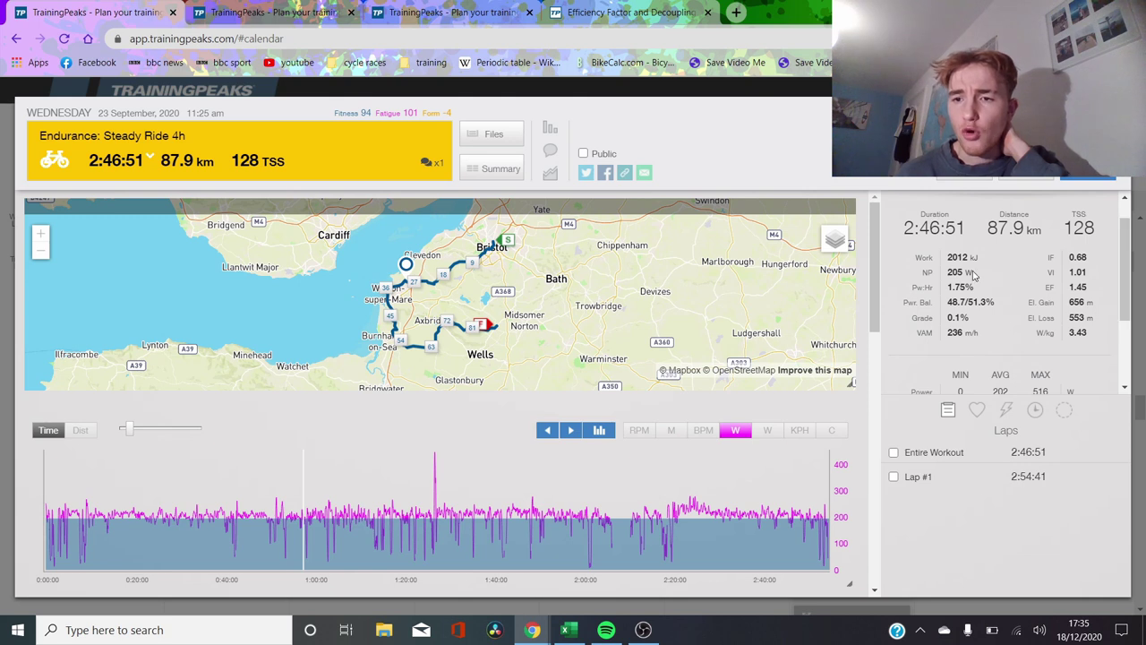
drag(1126, 286, 1126, 330)
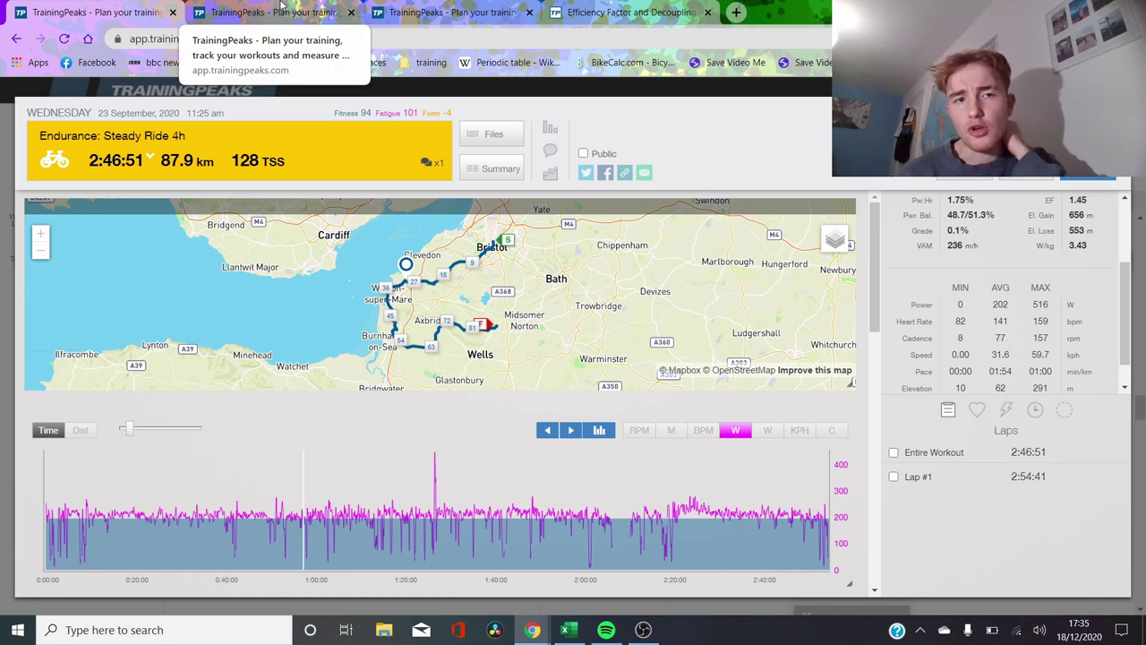
click(280, 9)
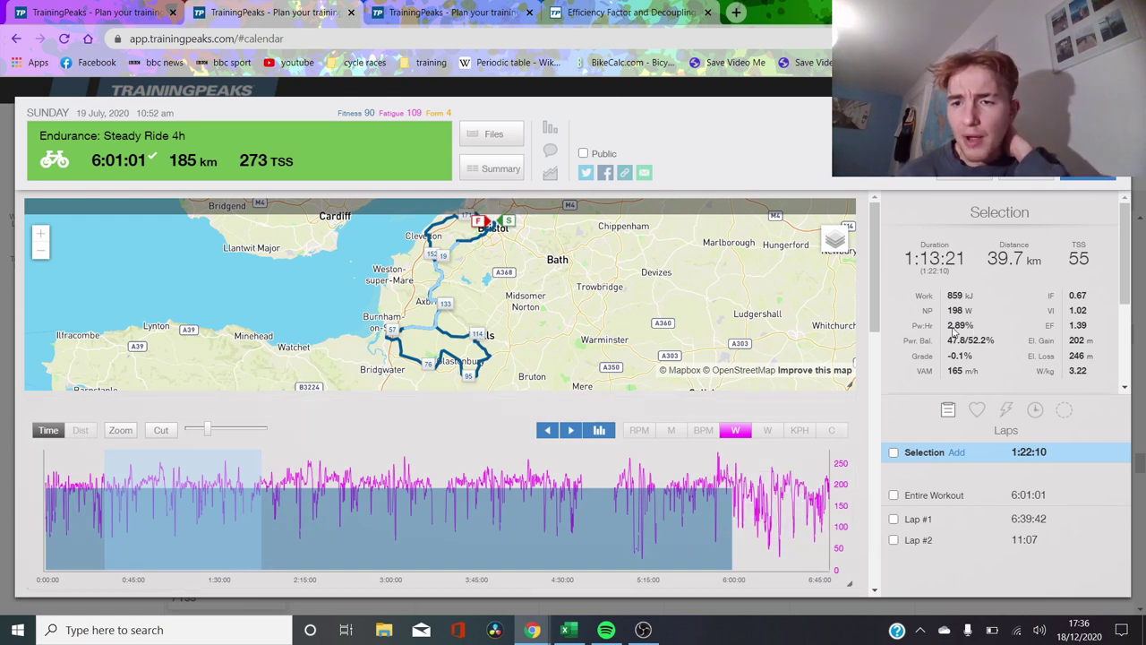
Compare the 19 July and 23 September rides, then select about 0:40–3:25 on the 19 July power chart.
scroll(1124, 298, down, 1)
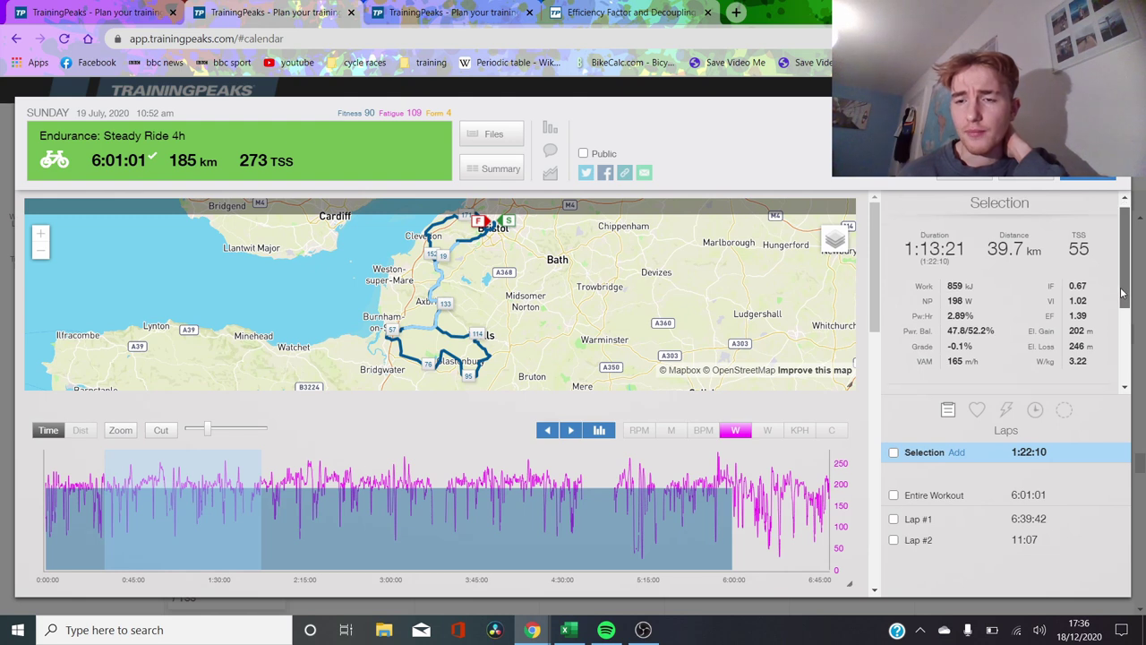
scroll(1123, 298, down, 2)
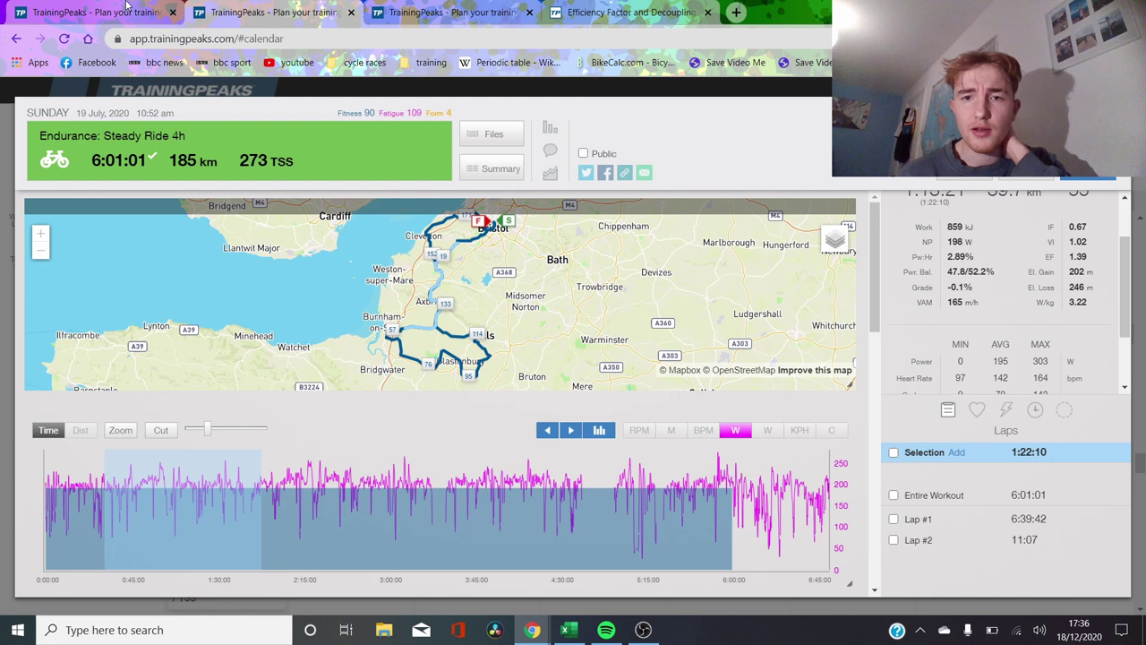
click(161, 11)
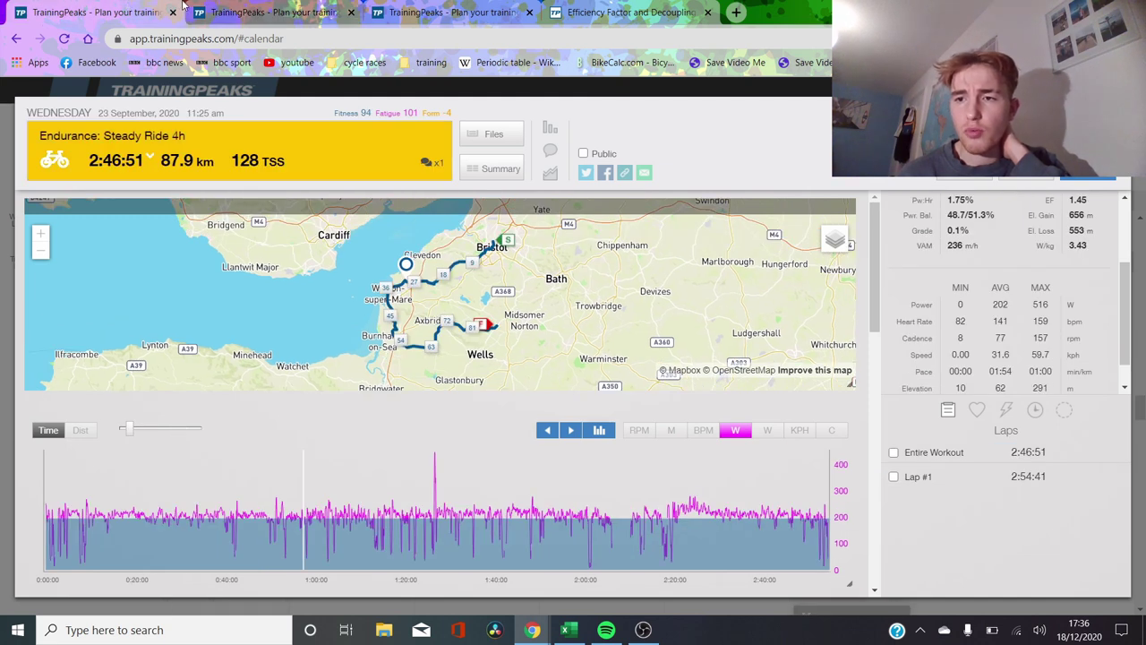
click(260, 12)
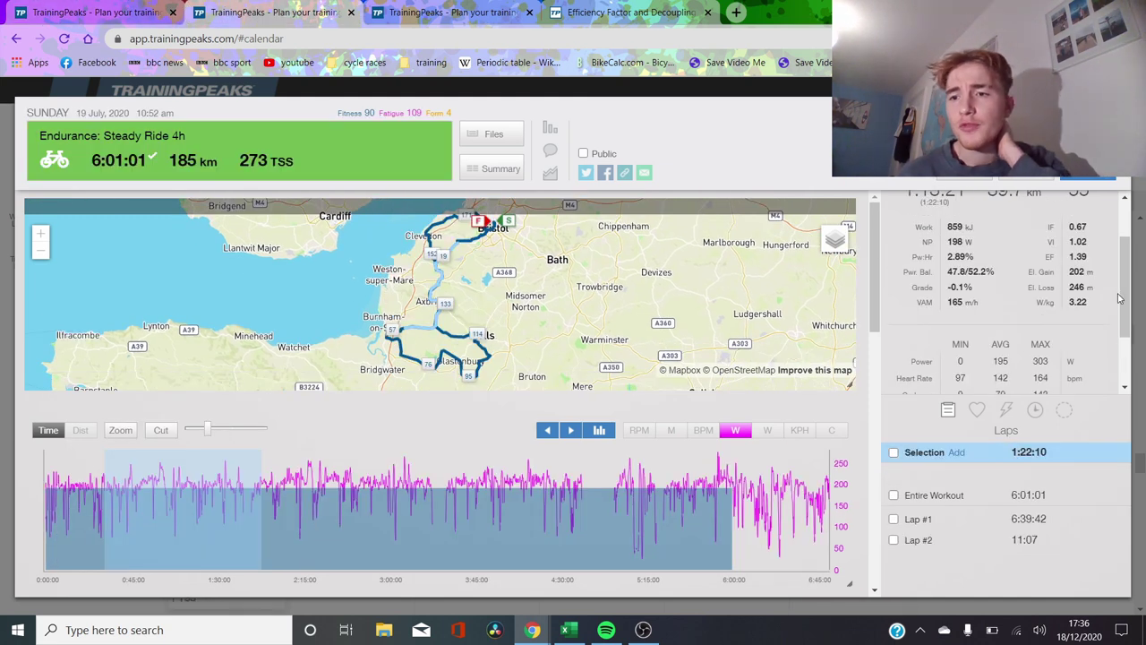
scroll(1120, 298, down, 2)
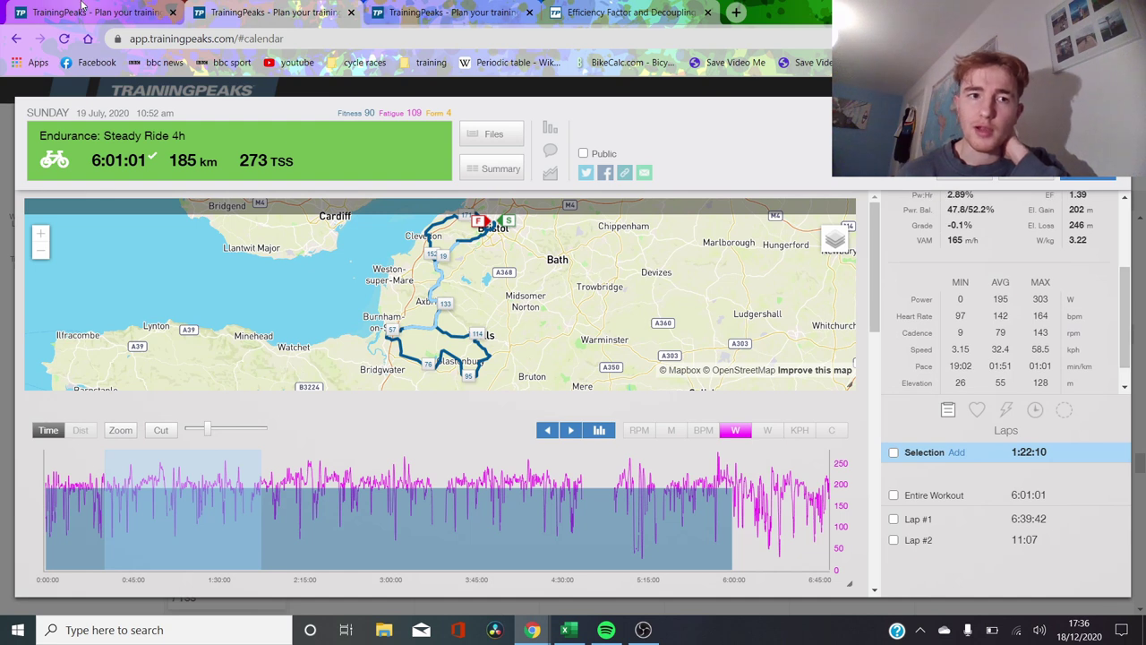
click(81, 11)
click(237, 12)
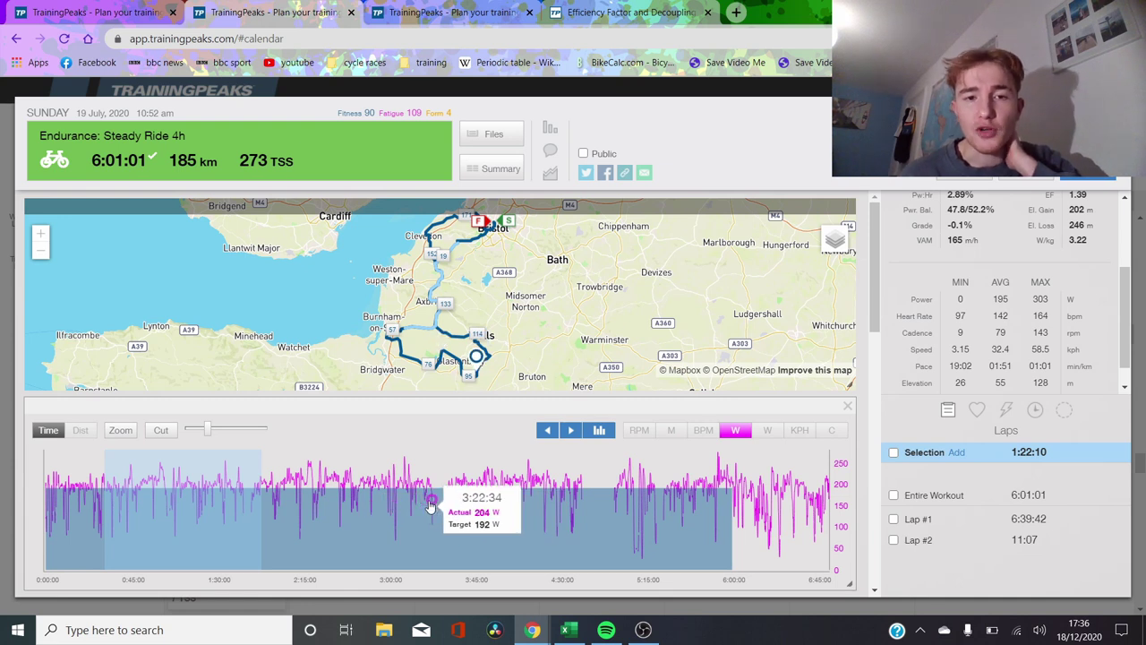
drag(431, 506, 116, 470)
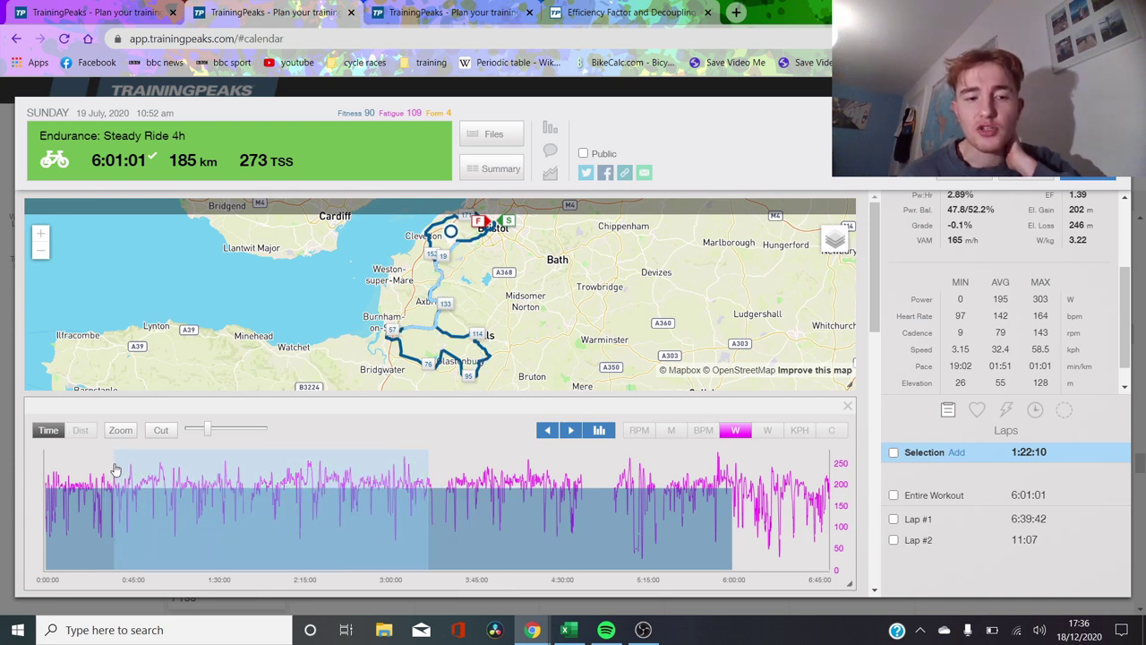
Open the 27 January 2019 Endurance 5h ride and show its heart-rate (BPM) line on the chart.
click(481, 11)
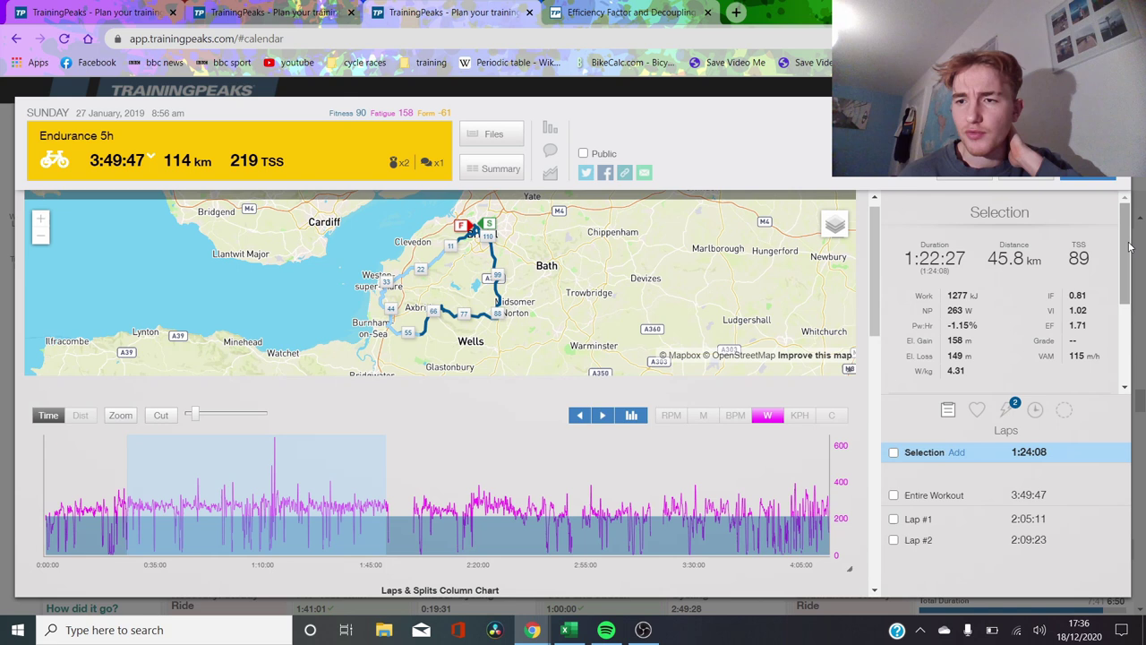
mouse_move(1124, 253)
mouse_down()
mouse_move(1121, 317)
mouse_move(1121, 273)
mouse_up()
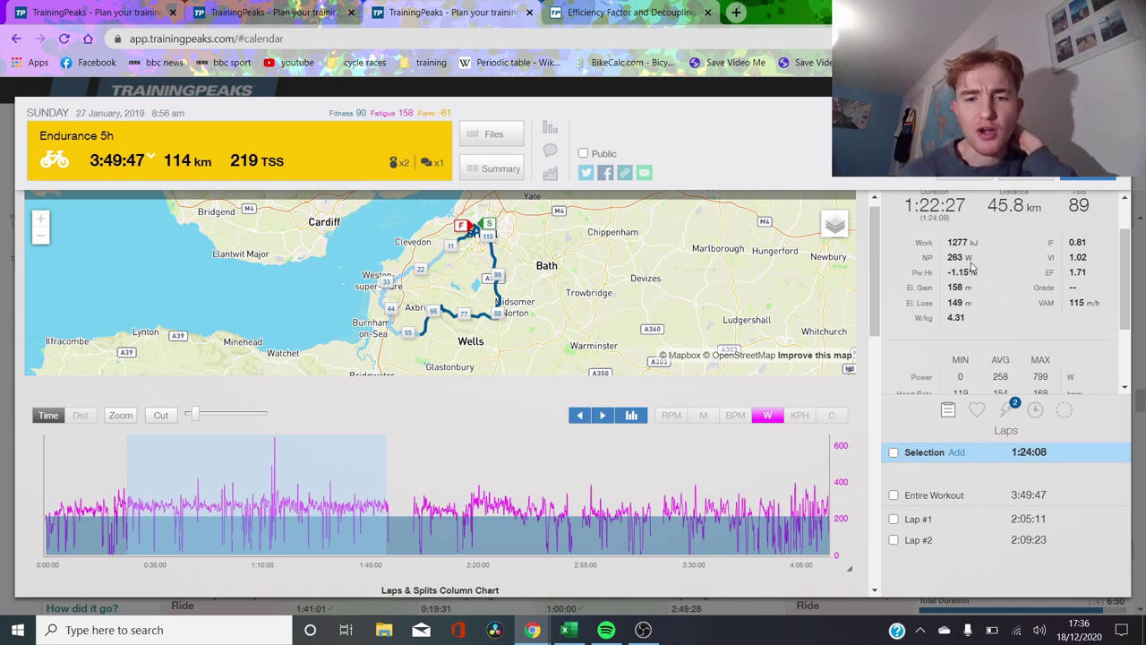
right_click(735, 415)
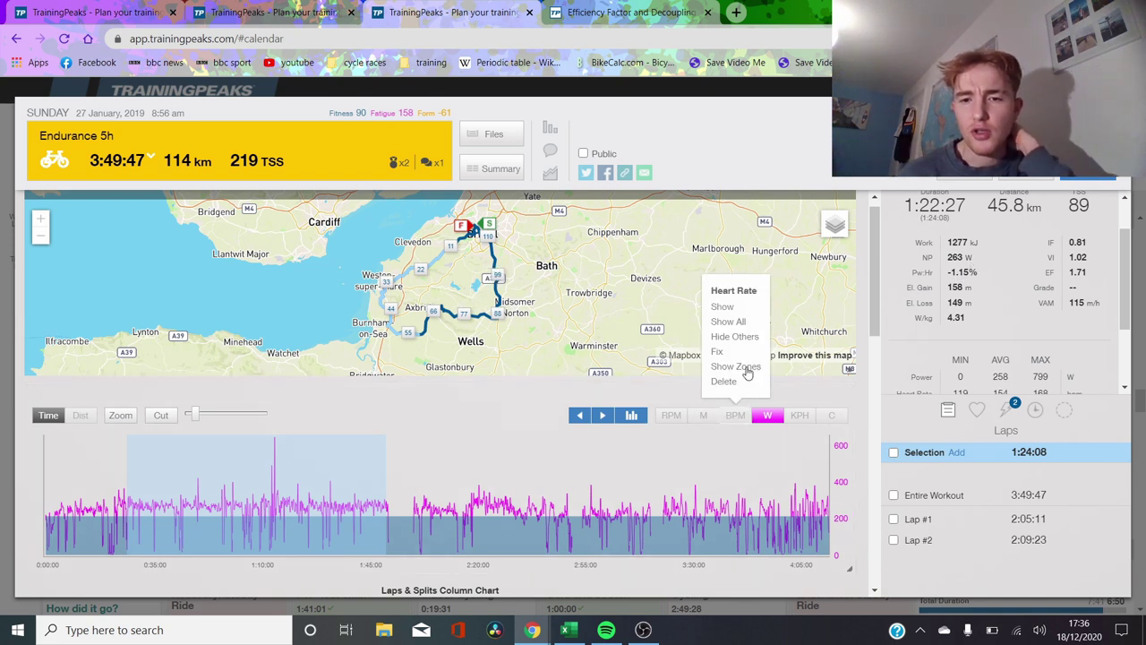
click(722, 306)
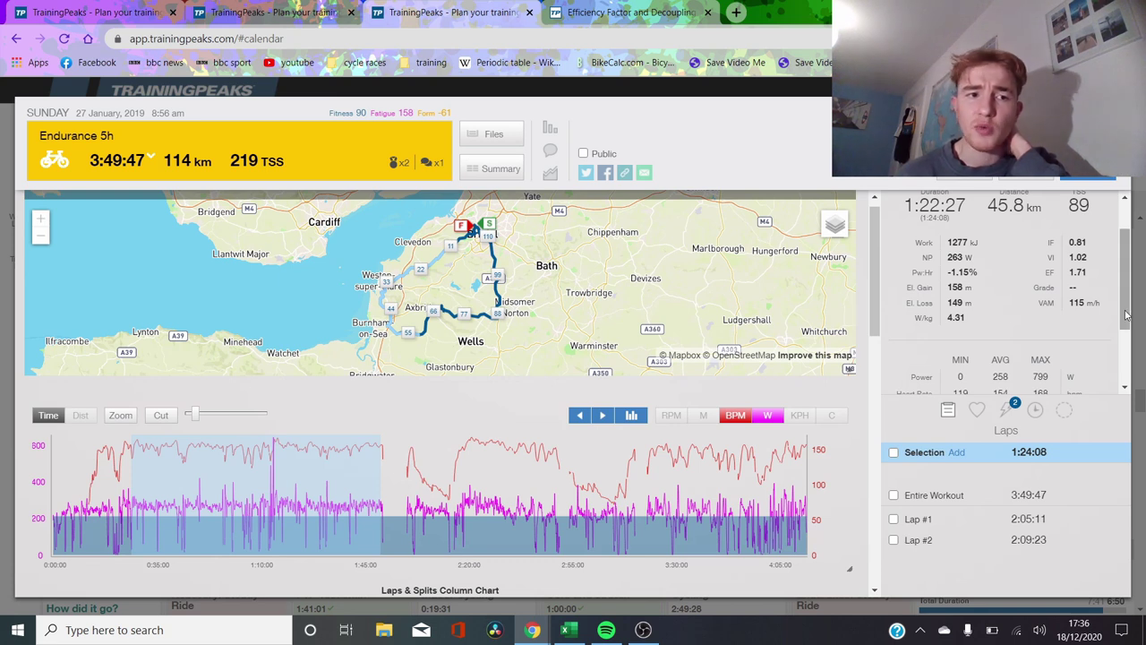
Look at the July and September steady rides, then switch windows to the 12 December Tempo ride.
click(328, 9)
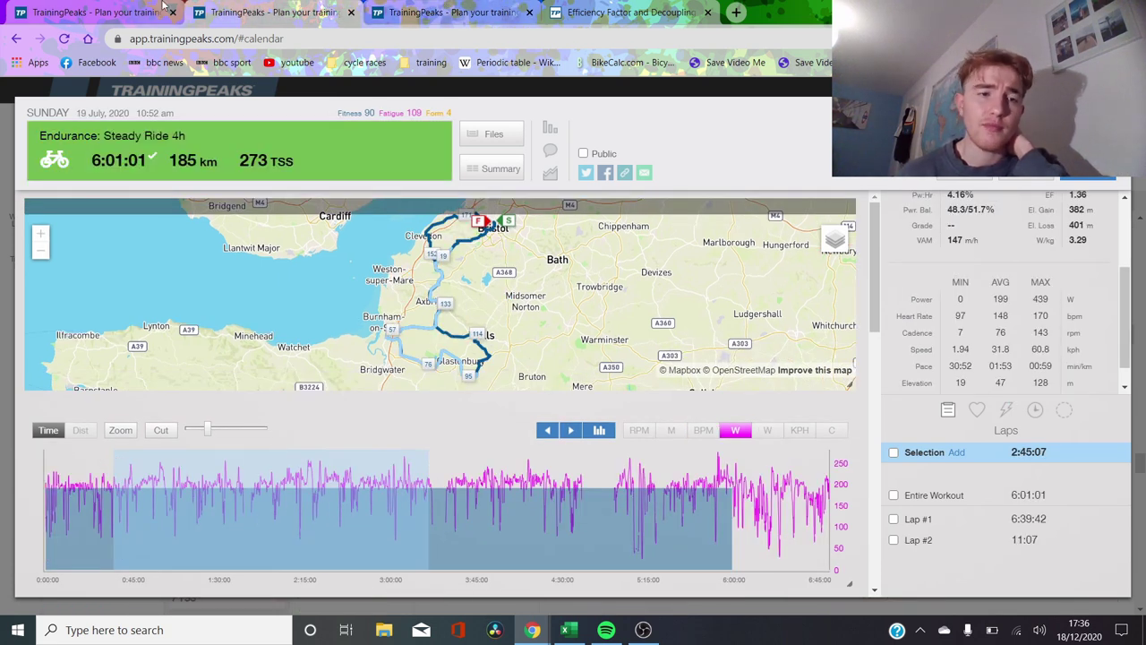
click(164, 7)
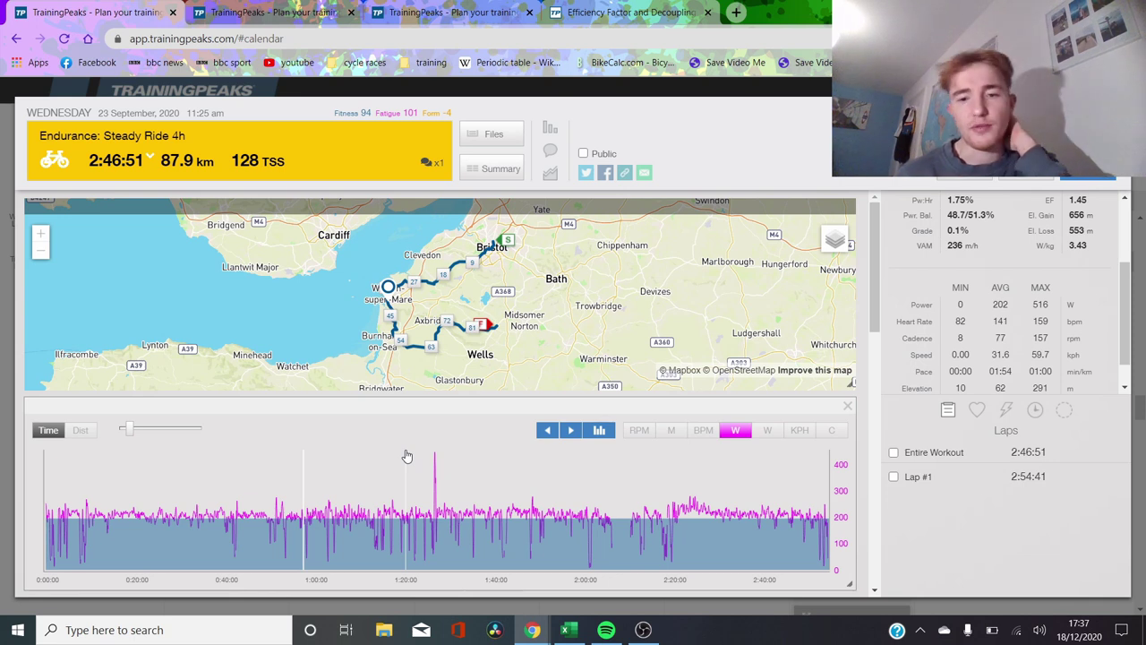
key(alt+Tab)
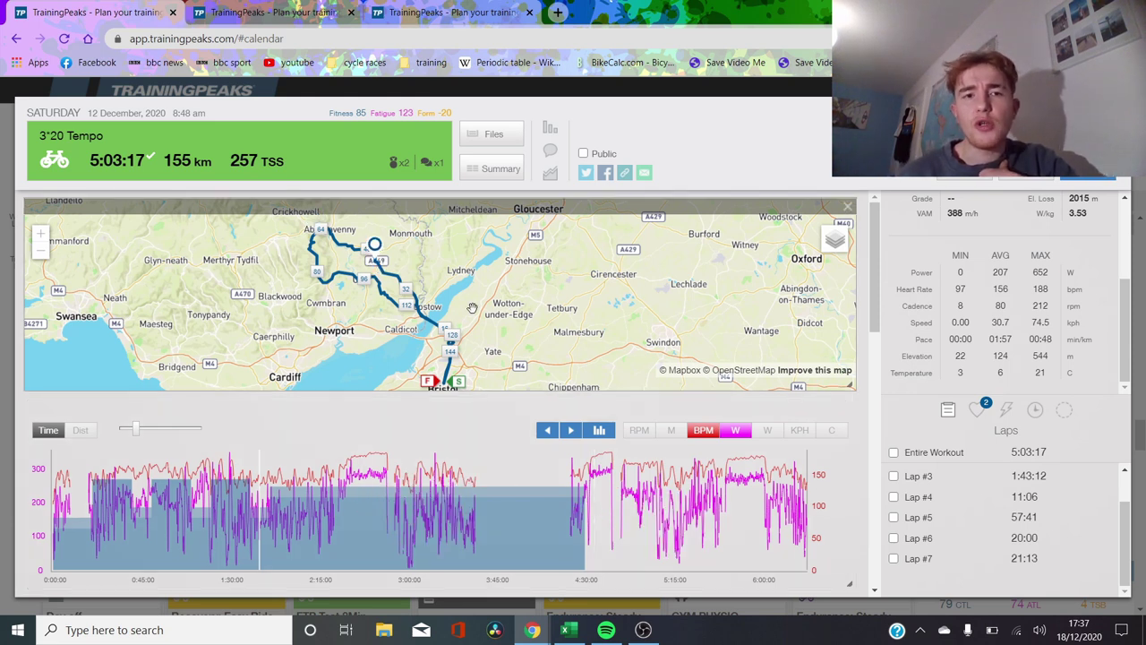
Return to the 12 December Tempo ride and select Lap #2 (20:24, 284 W, 181 bpm).
click(475, 9)
click(295, 9)
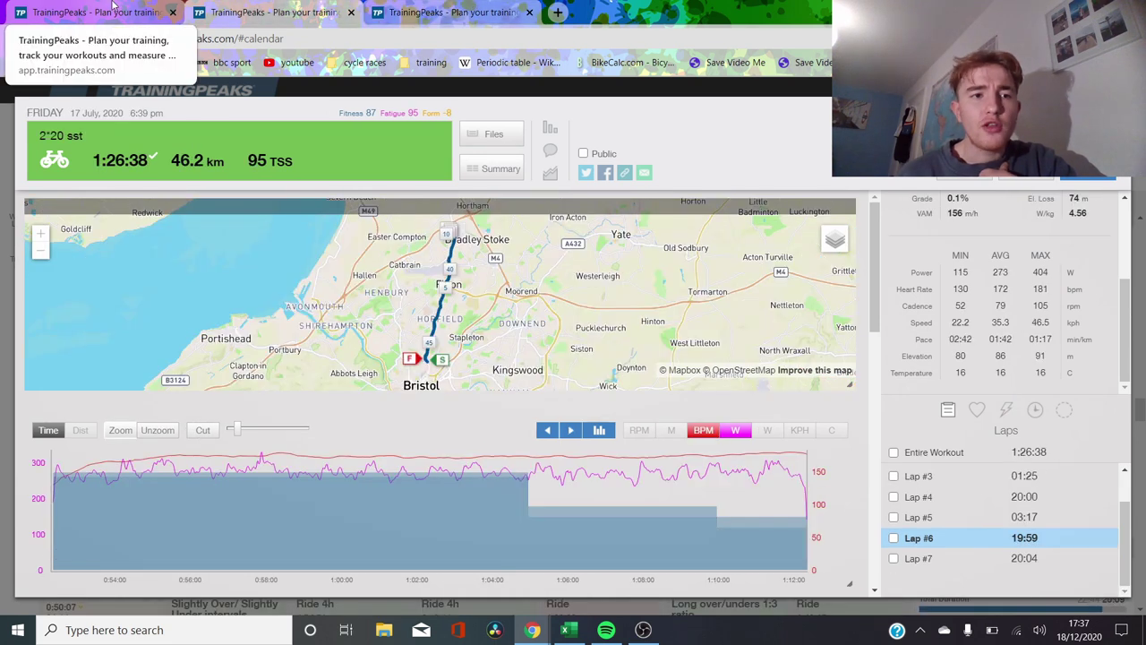
click(114, 13)
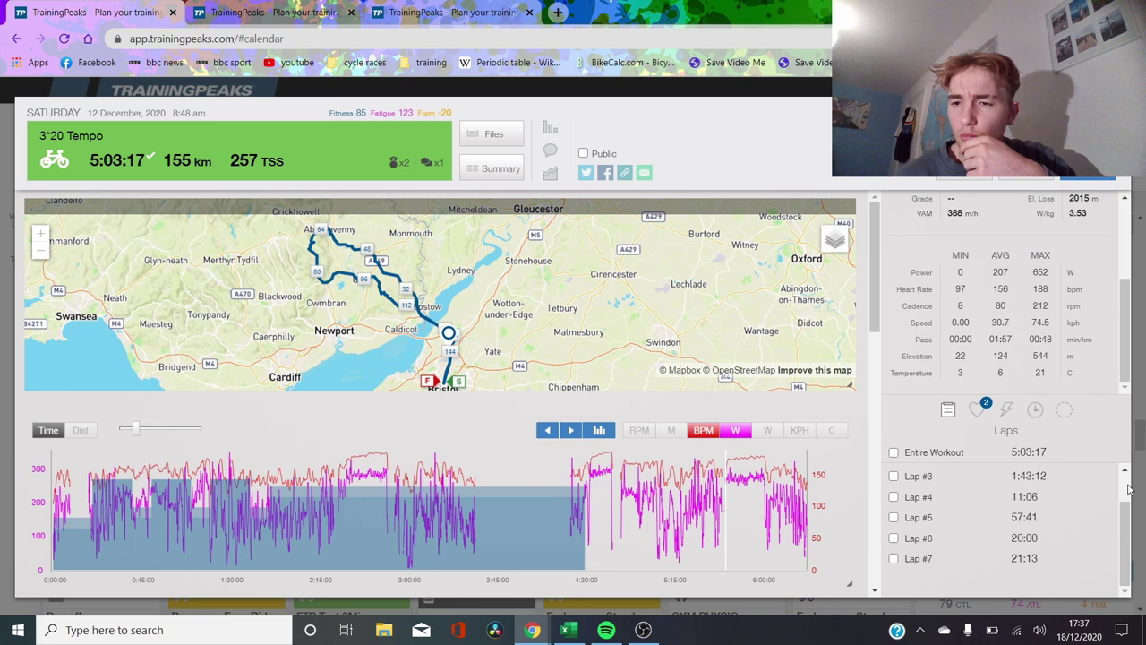
scroll(1126, 488, up, 2)
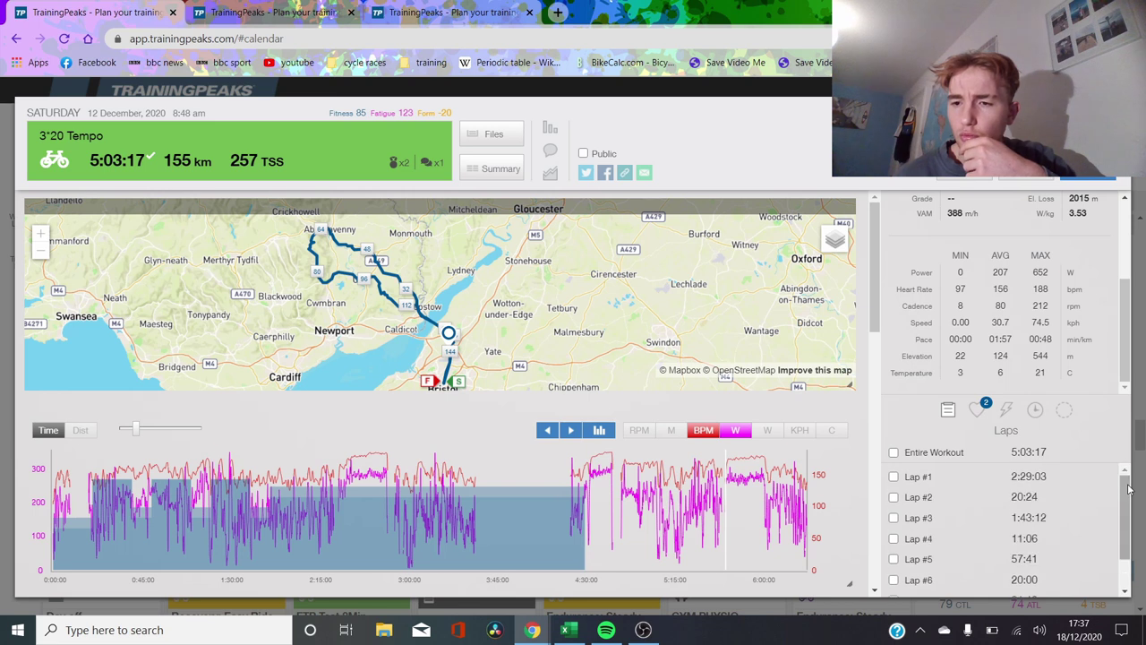
click(973, 501)
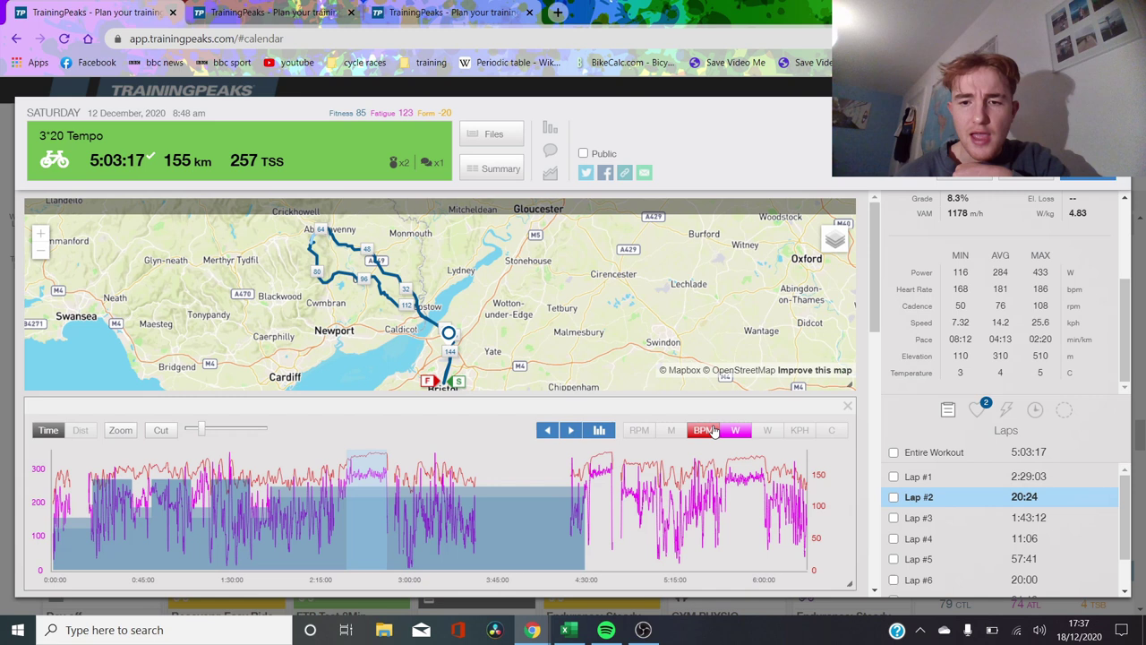
Zoom the chart into Laps #2, #4 and #6 in turn, then unzoom to the whole ride.
click(126, 431)
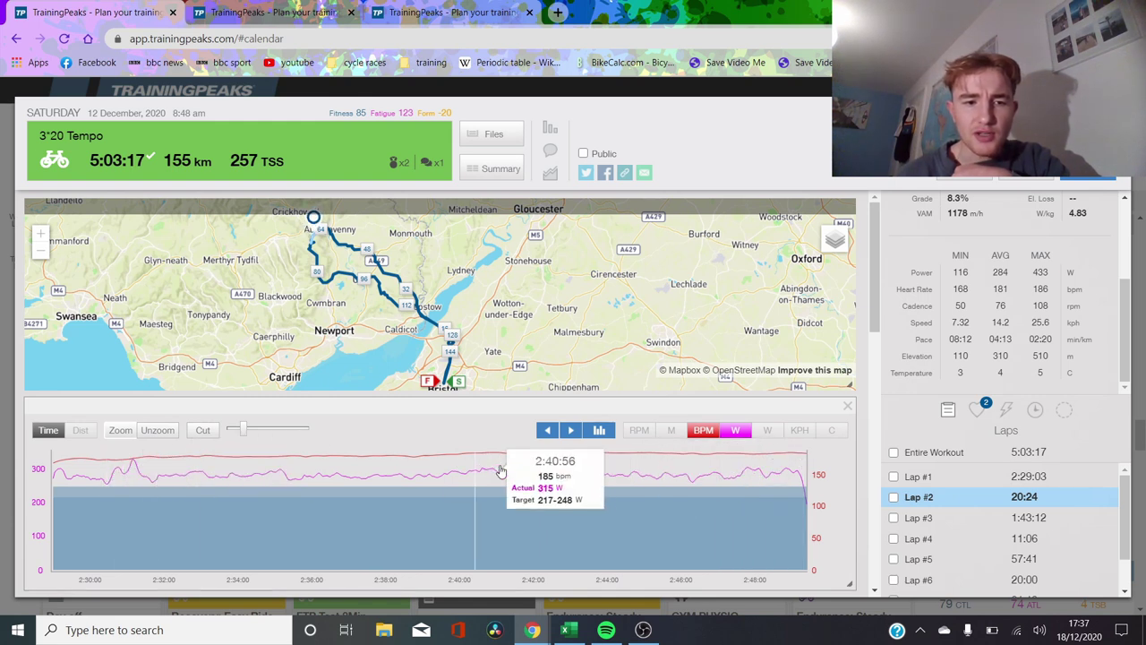
click(965, 539)
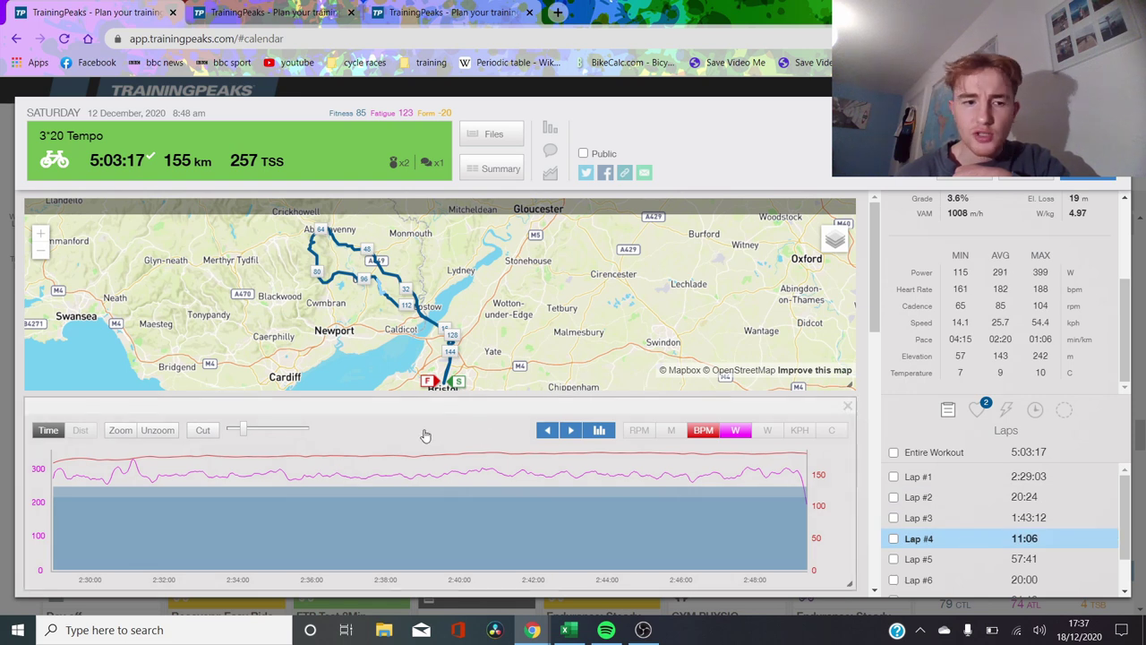
click(155, 430)
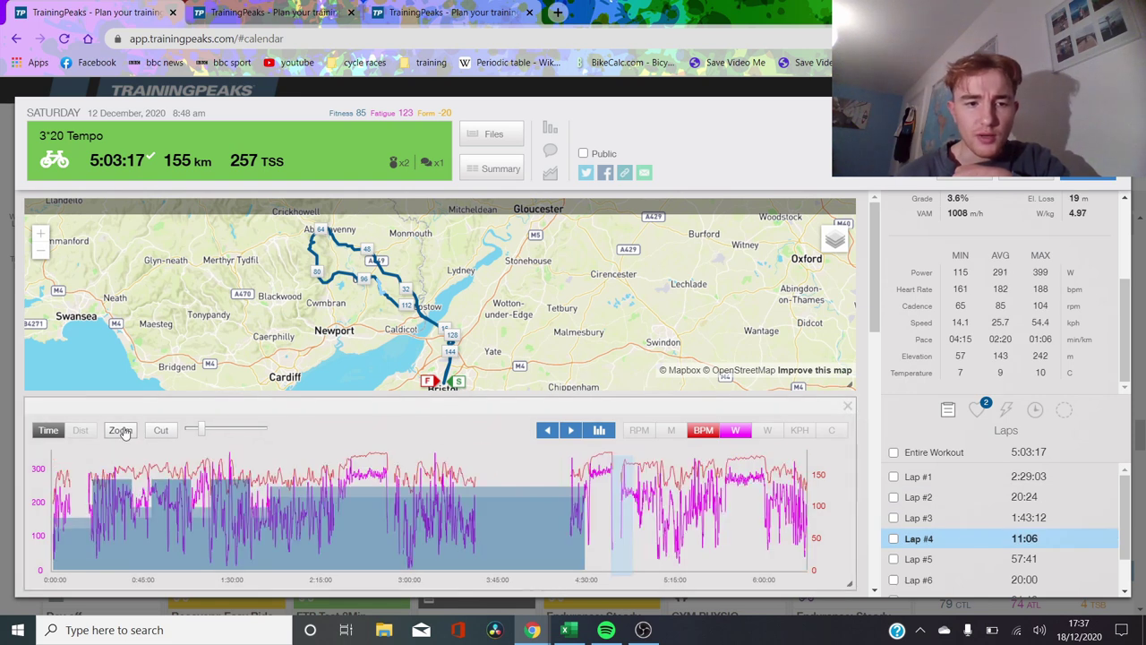
click(120, 430)
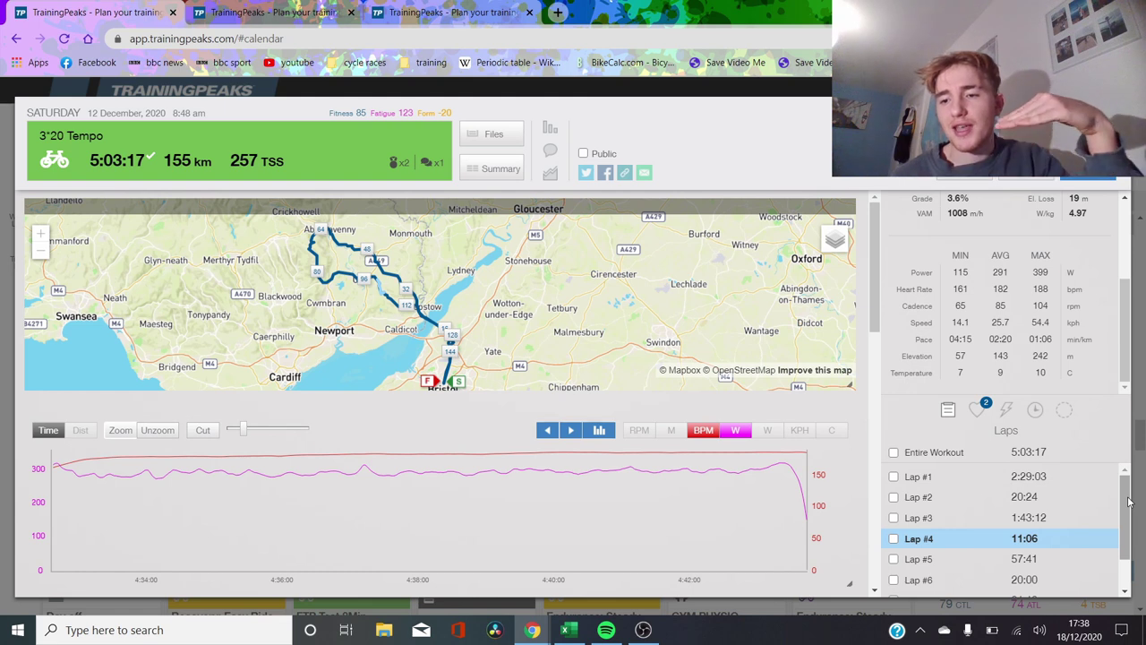
drag(1129, 504, 1129, 524)
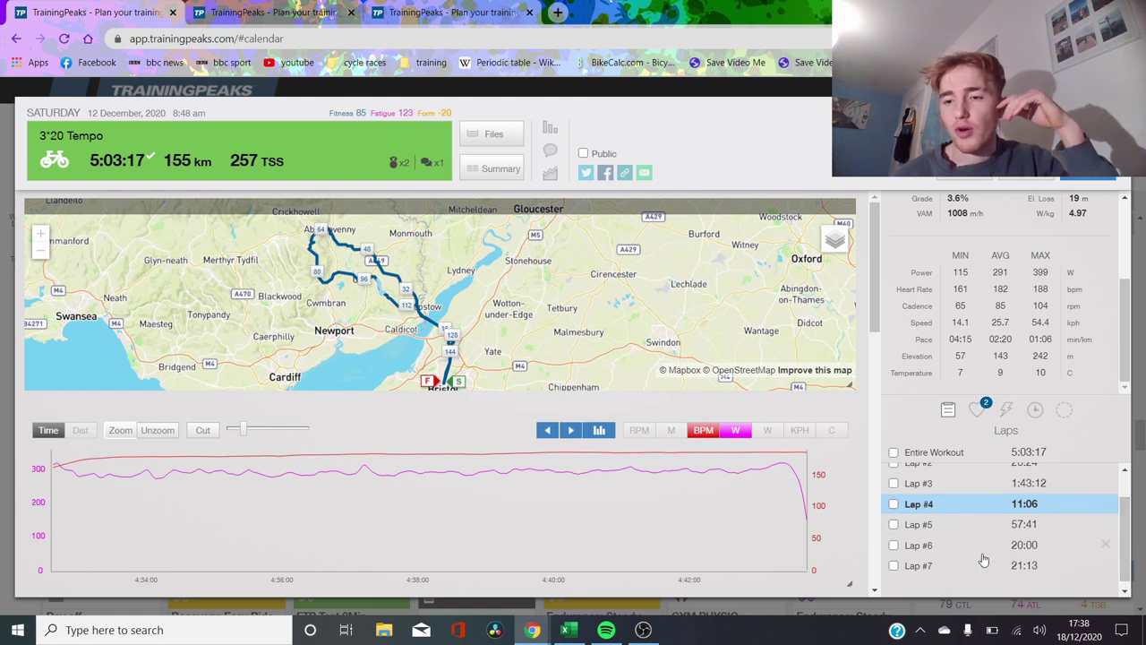
click(976, 546)
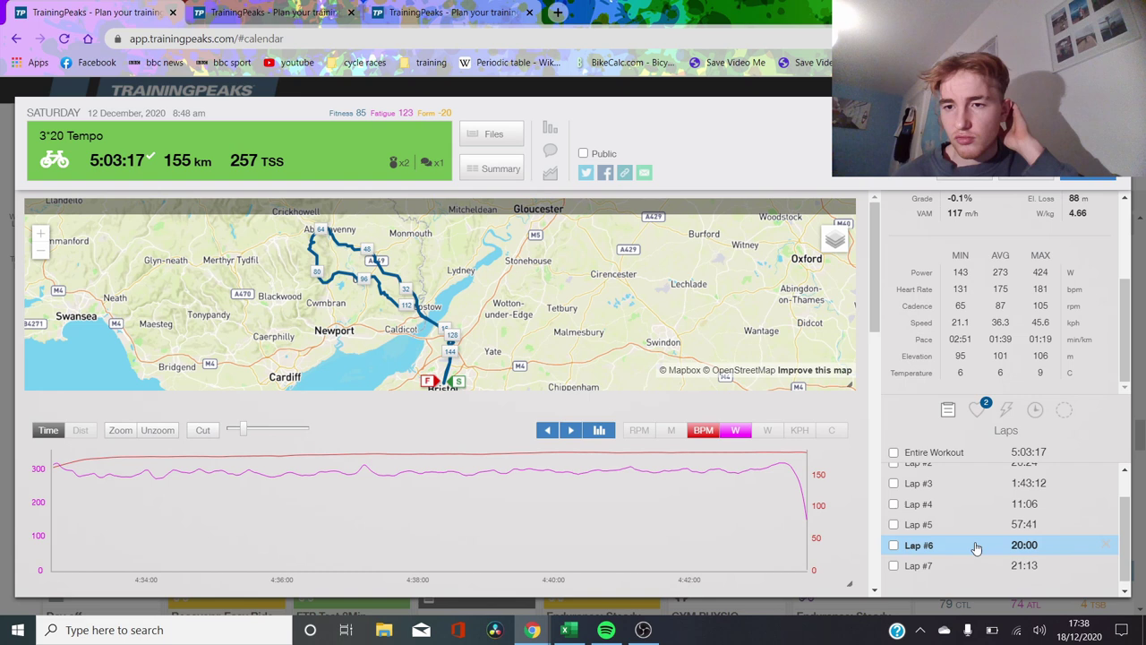
click(120, 431)
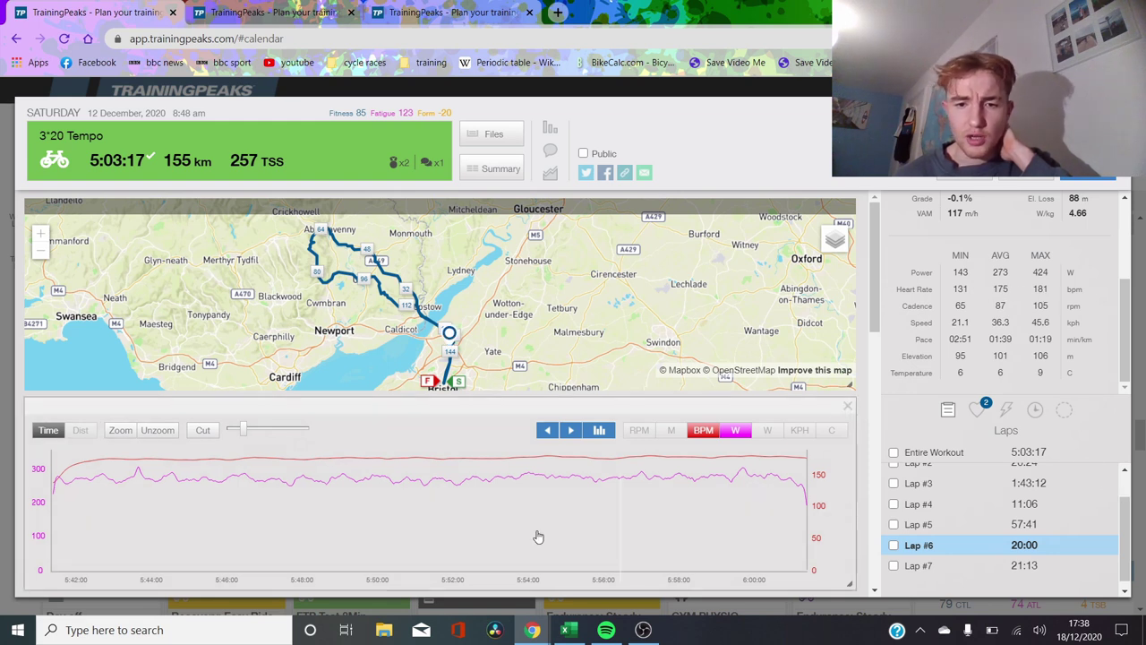
click(156, 430)
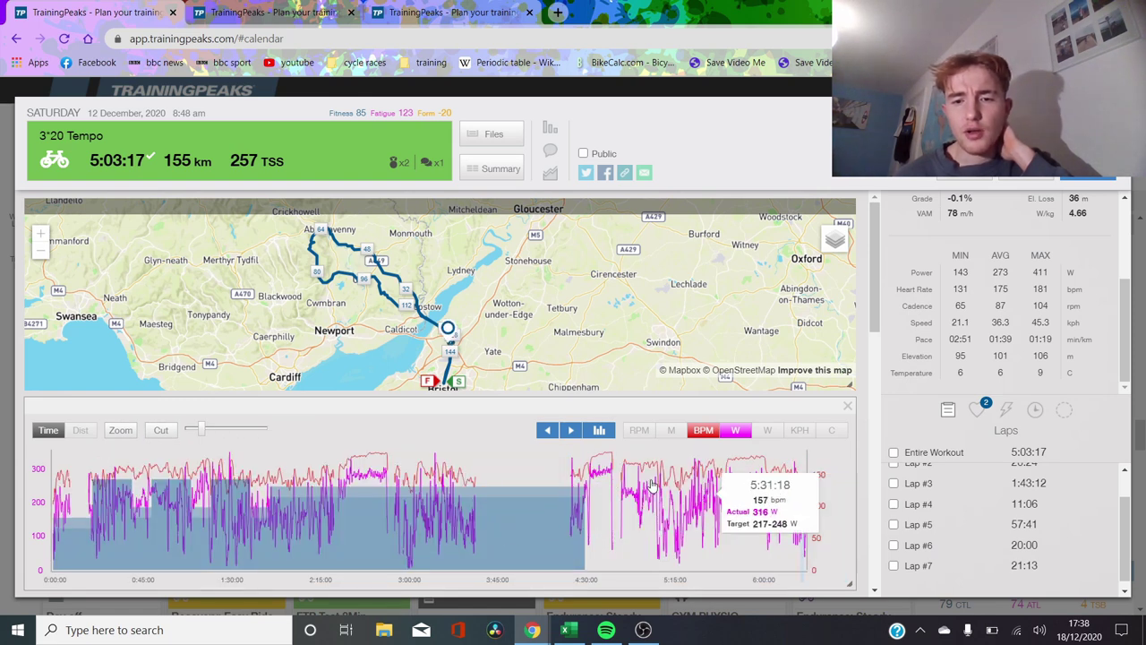
Select about 0:45 to 5:15, a 4:53:37 range showing 218 W NP and EF 1.42.
drag(651, 483, 138, 461)
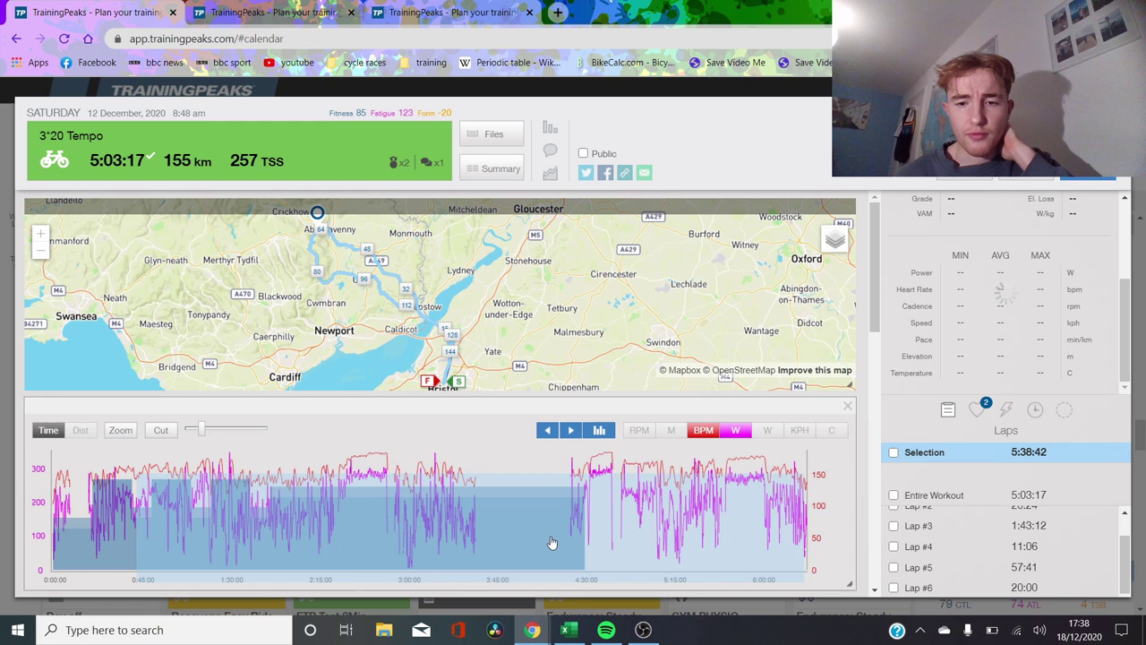
click(591, 520)
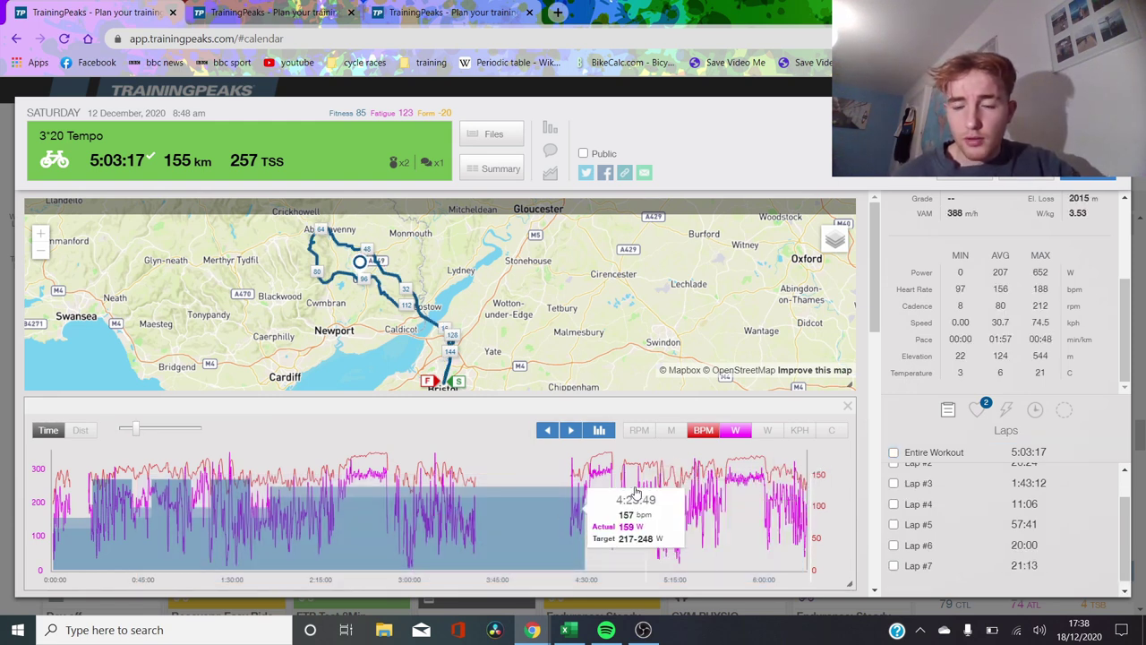
drag(722, 491, 136, 501)
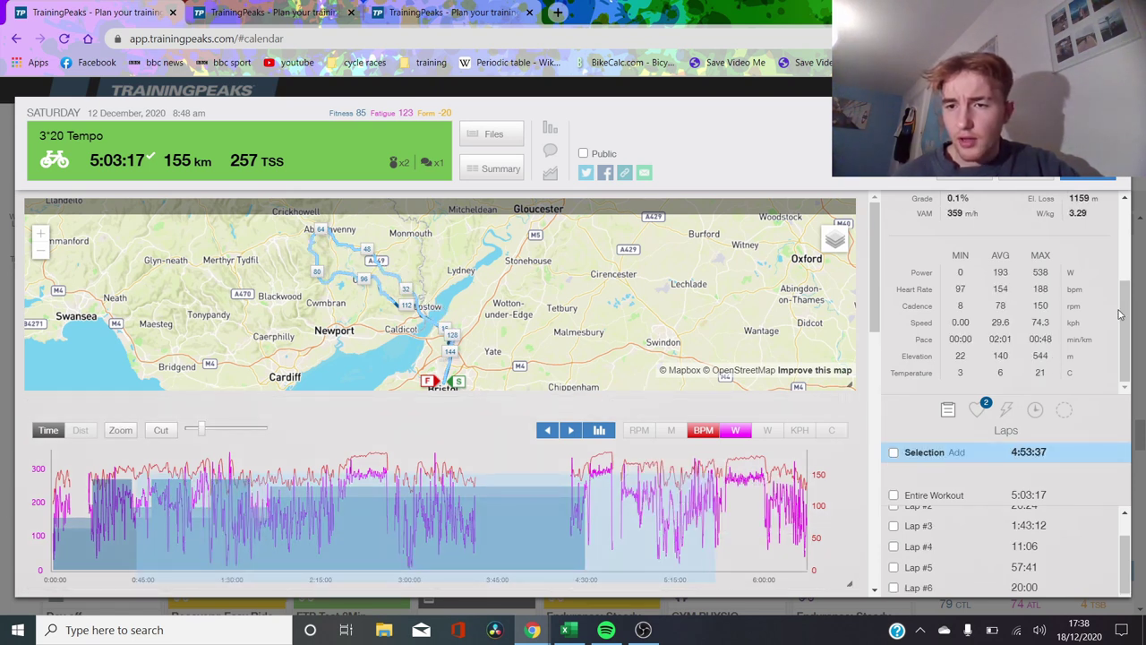
drag(1125, 319, 1124, 276)
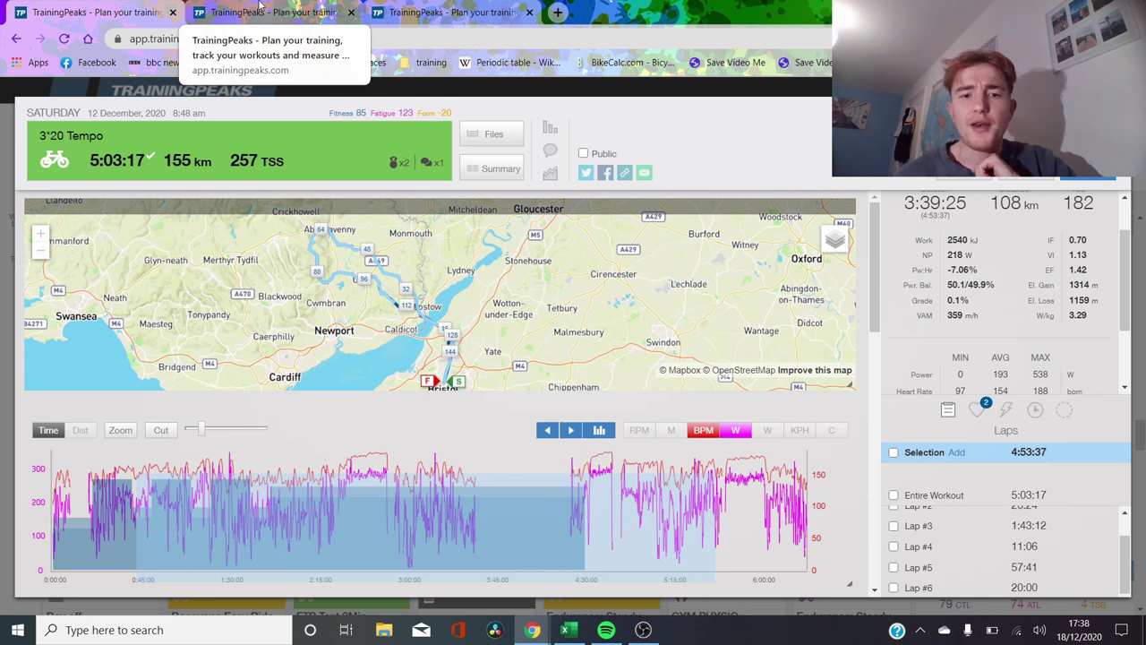
On the 17 July 2'20 sst ride, unzoom and compare Lap #4 with Lap #6 (273 W, 172 bpm).
click(260, 11)
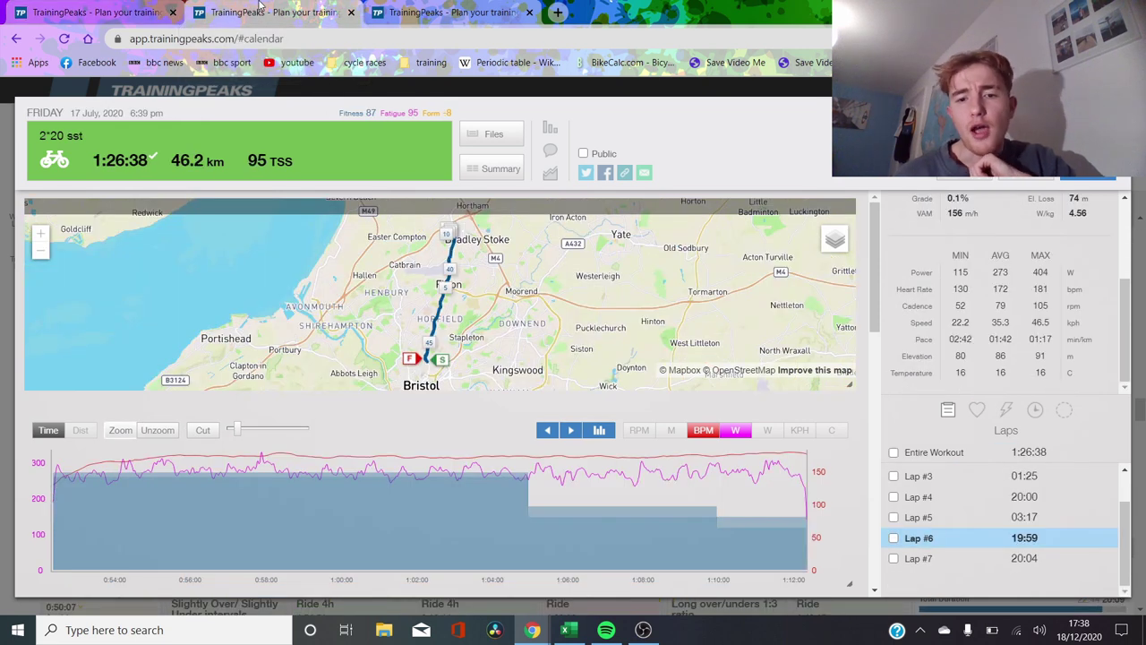
click(460, 516)
click(159, 431)
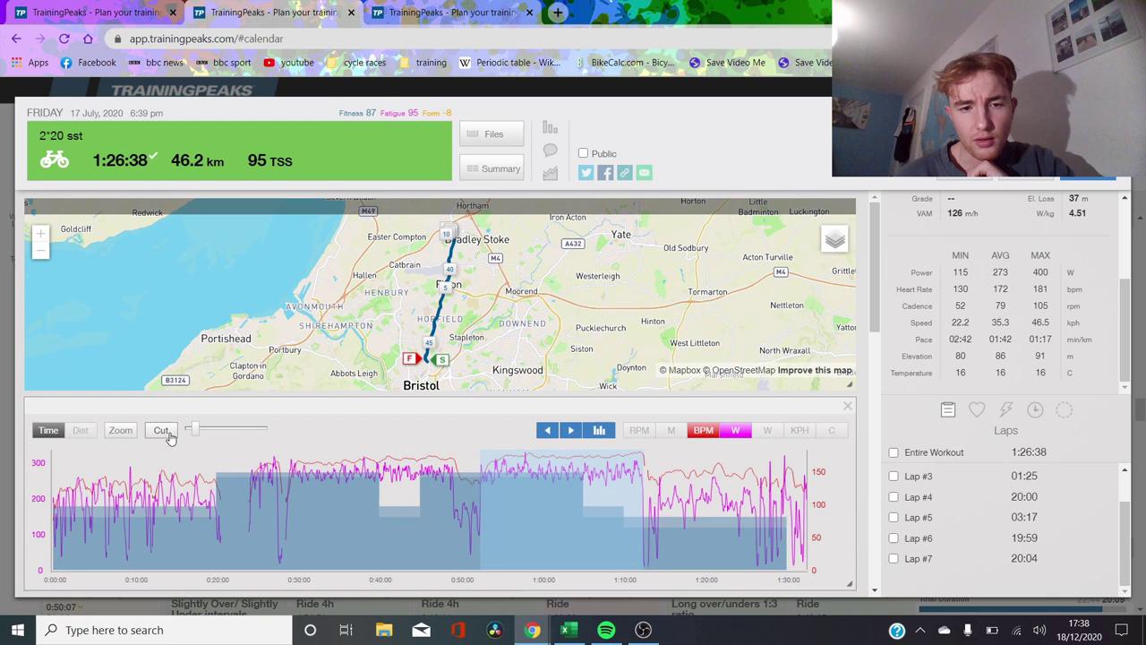
click(939, 499)
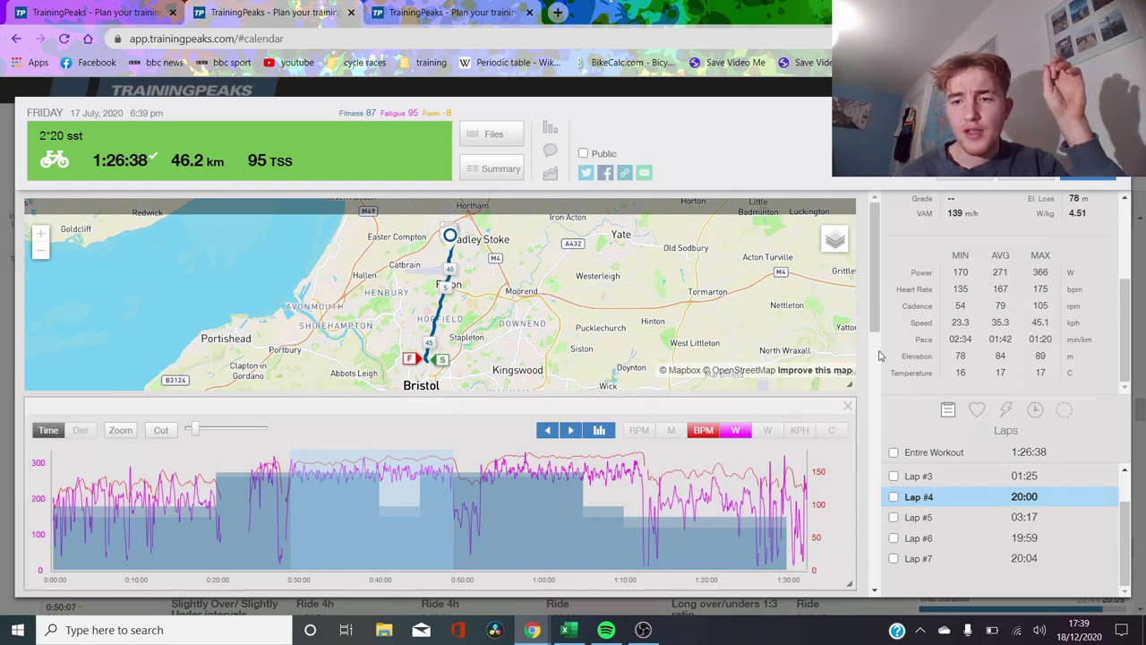
click(939, 540)
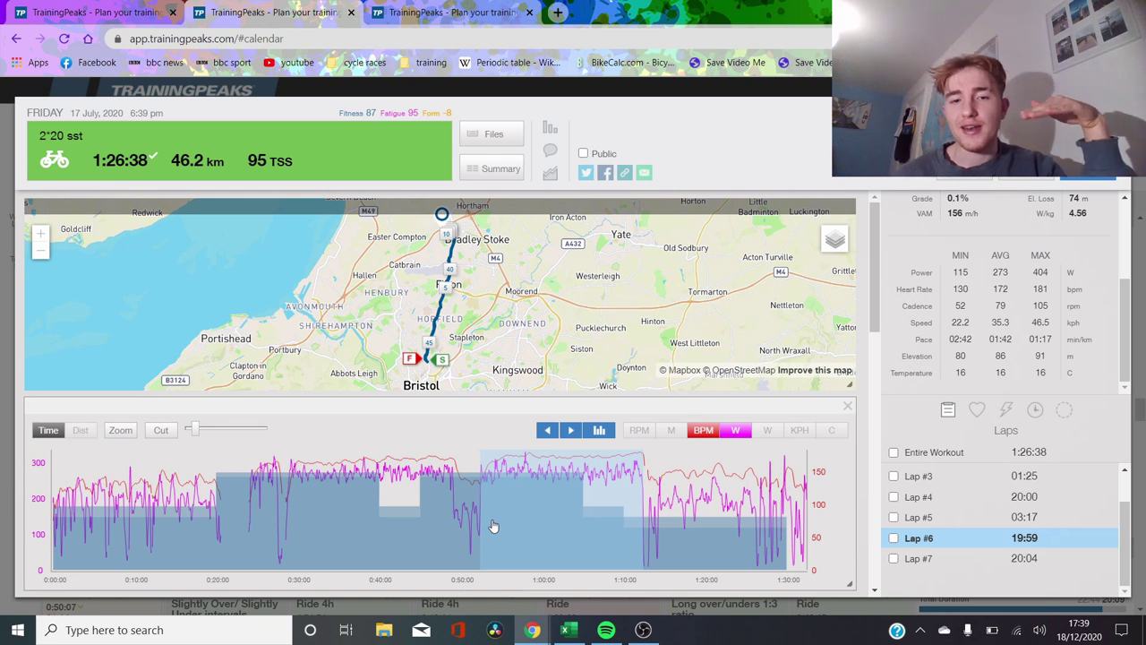
On the 26 January 2019 endurance ride, view Laps #2, #4 and #6, then restore whole-workout stats.
click(429, 8)
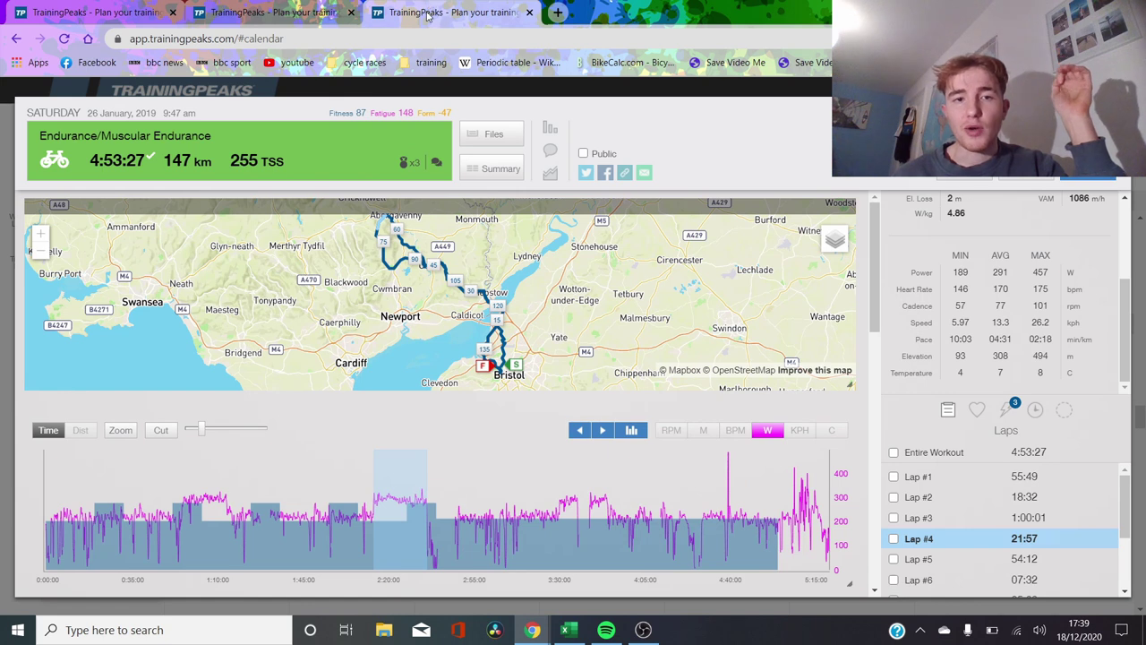
click(986, 498)
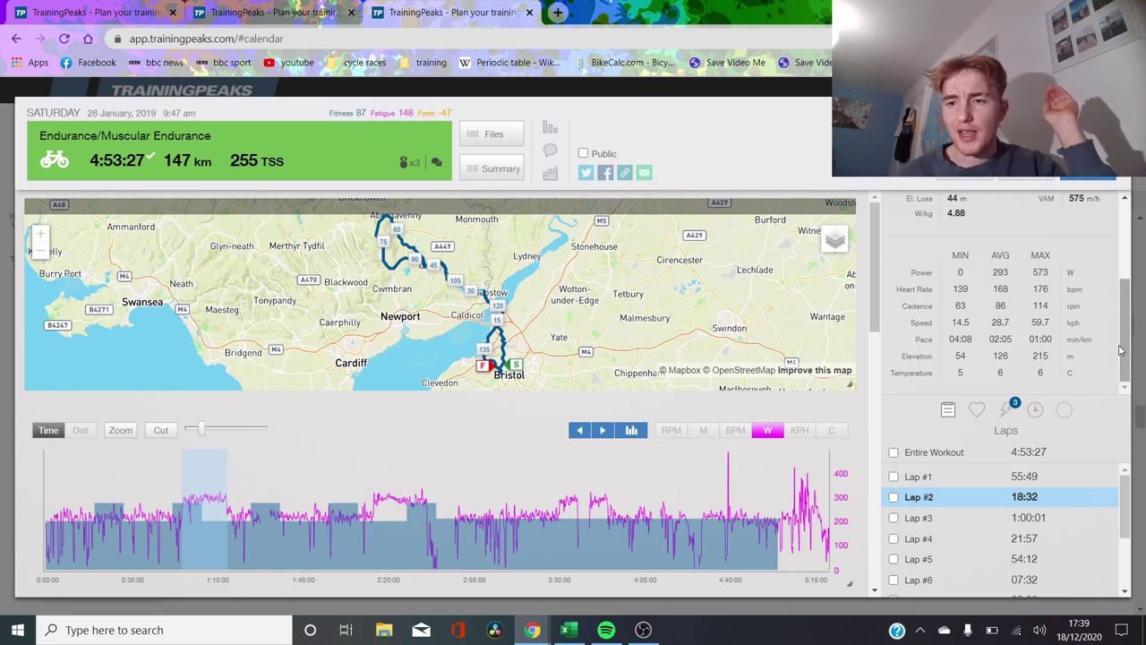
drag(1120, 349, 1120, 303)
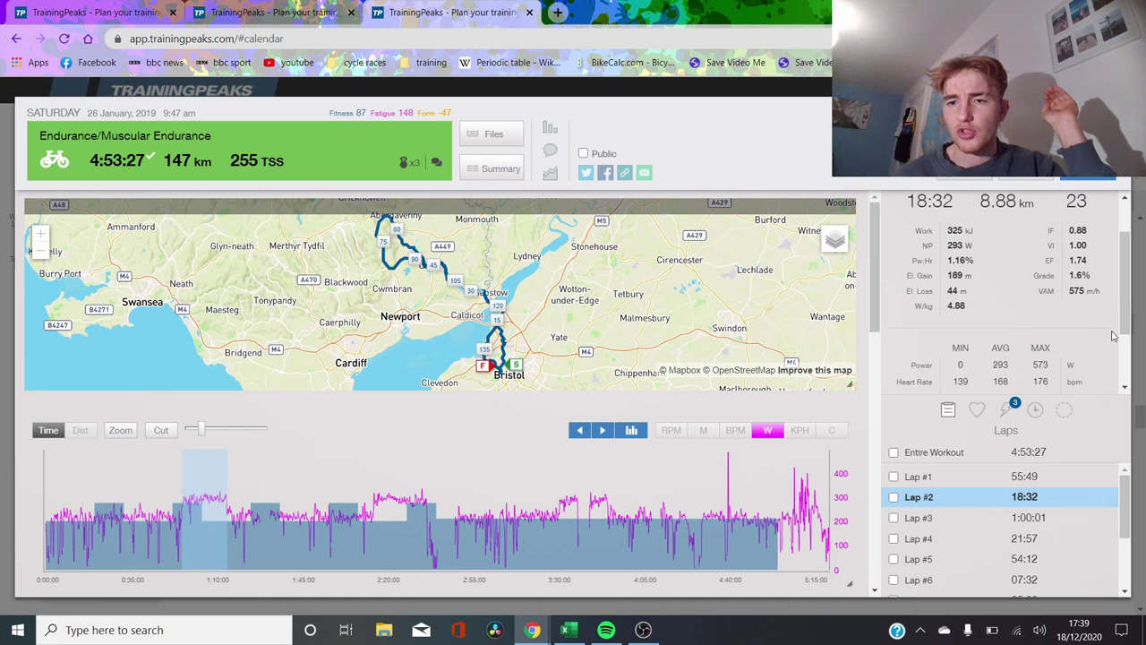
click(1032, 546)
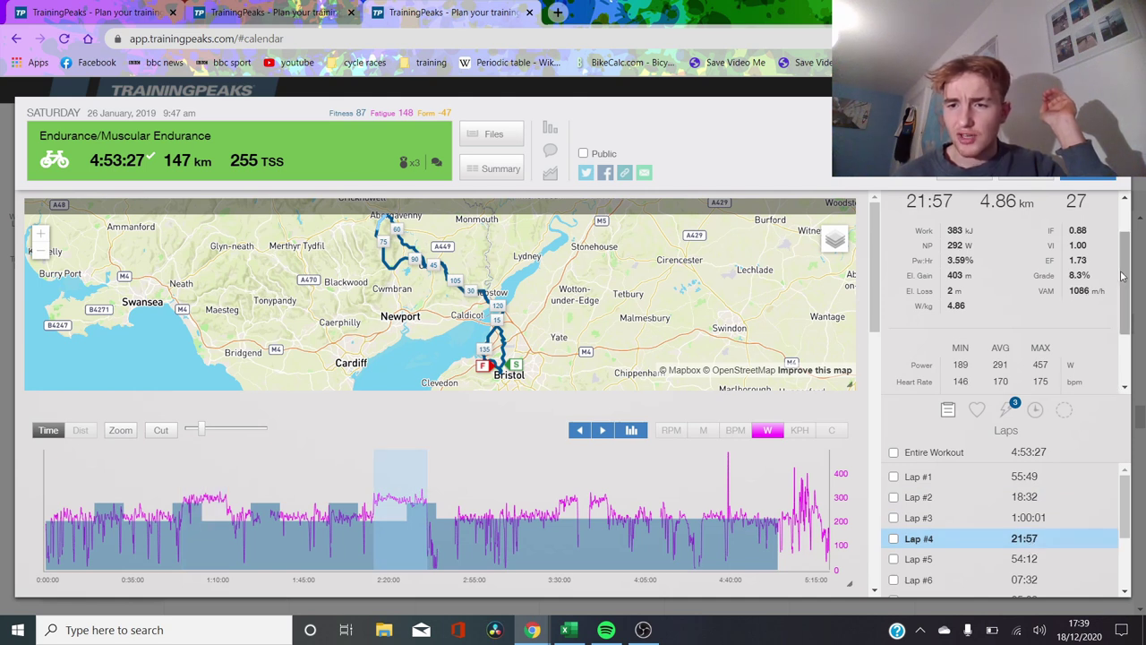
drag(1125, 280, 1124, 313)
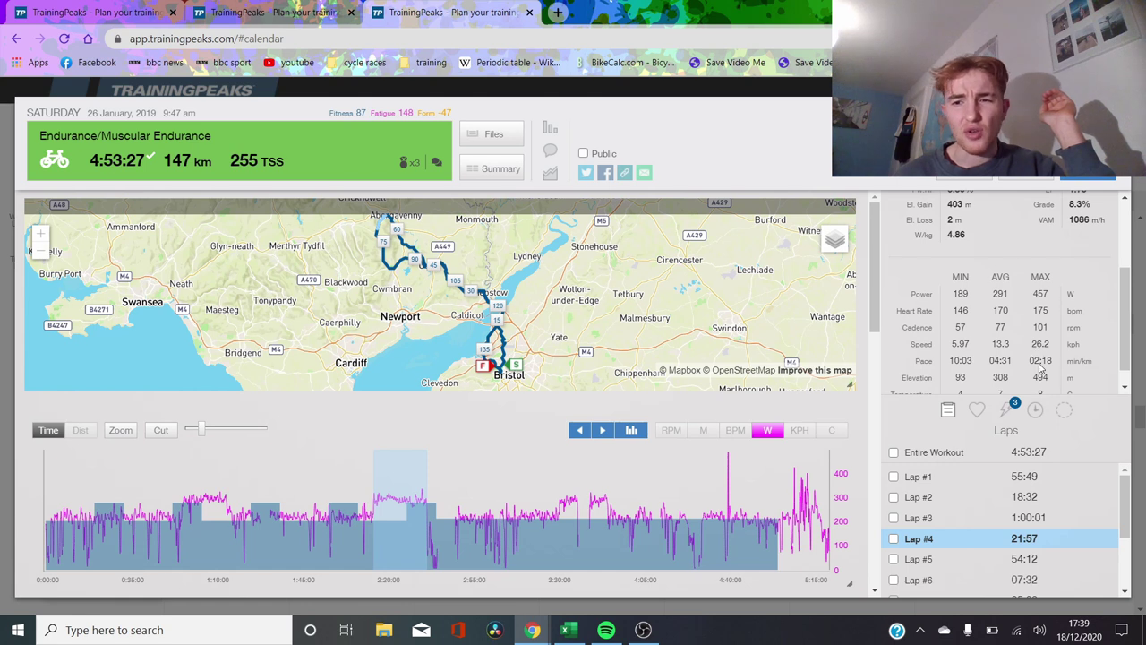
click(1030, 579)
drag(1128, 510, 1128, 533)
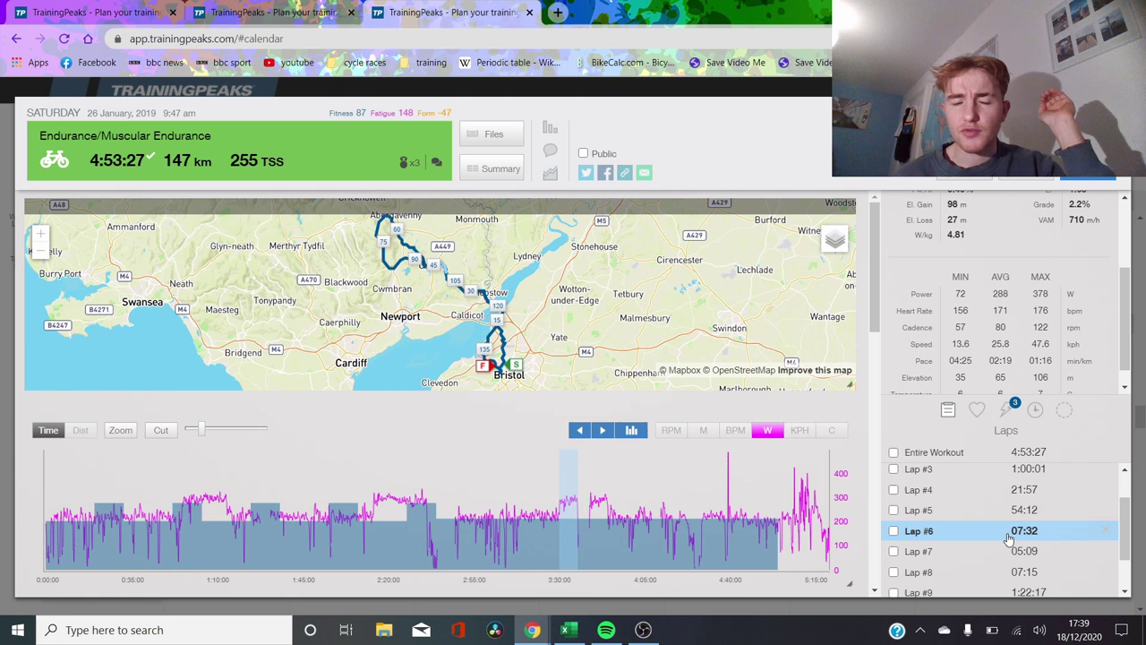
click(487, 468)
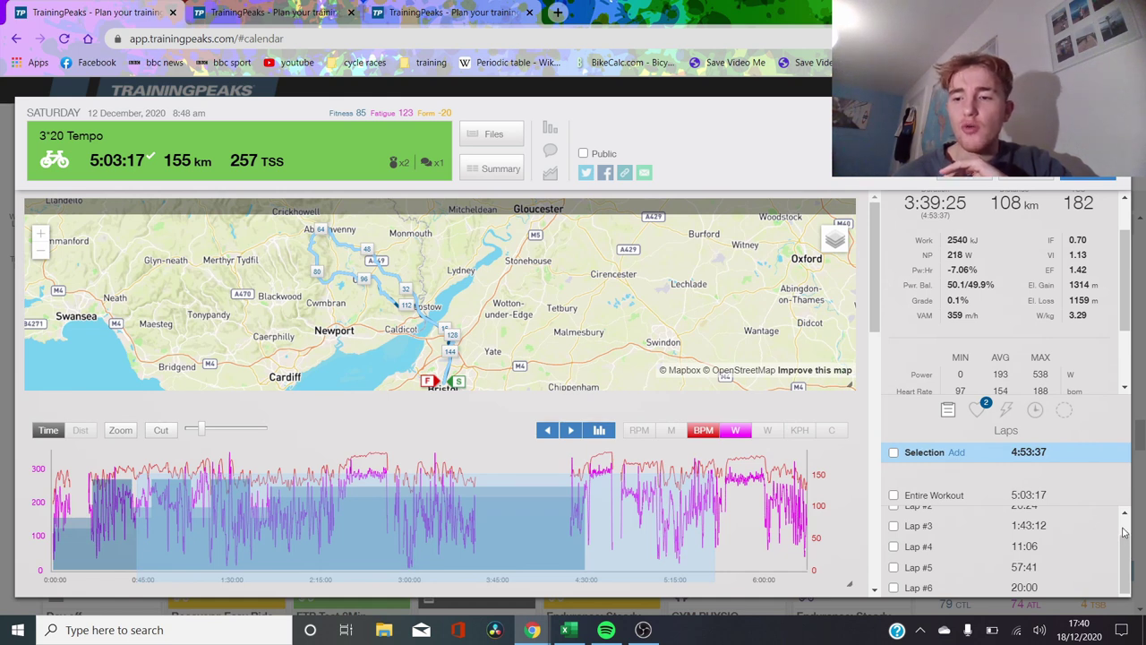
Step the Tempo ride's lap stats from Lap #2 through #4 to Lap #6 (273 W NP, EF 1.56).
scroll(1124, 532, up, 1)
click(992, 547)
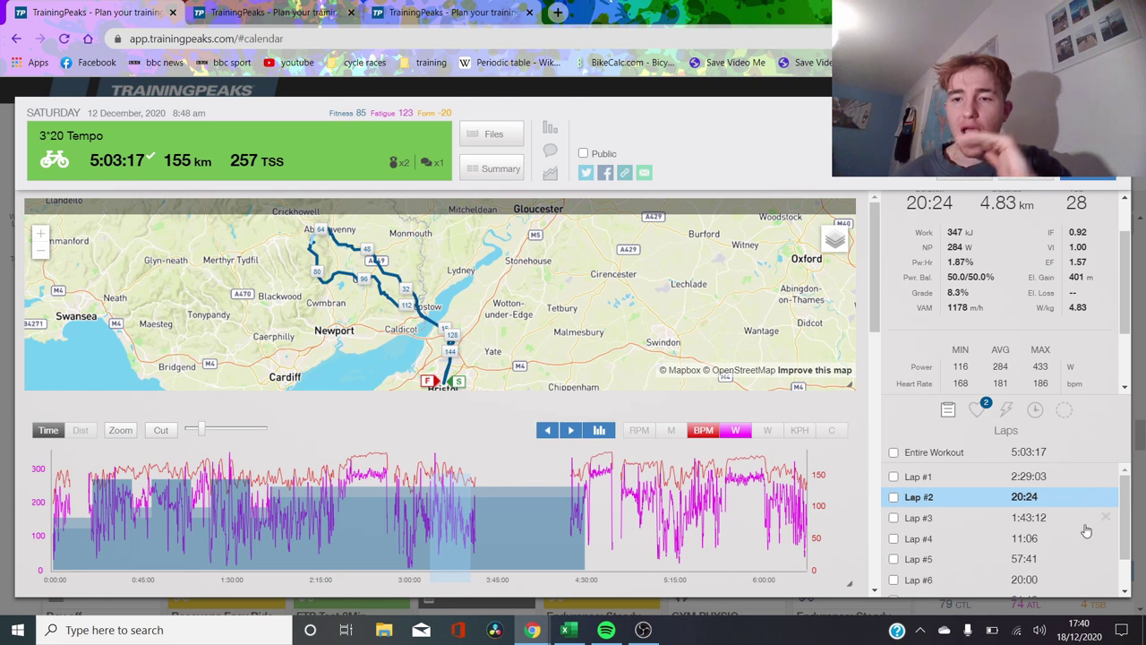
scroll(1126, 513, down, 1)
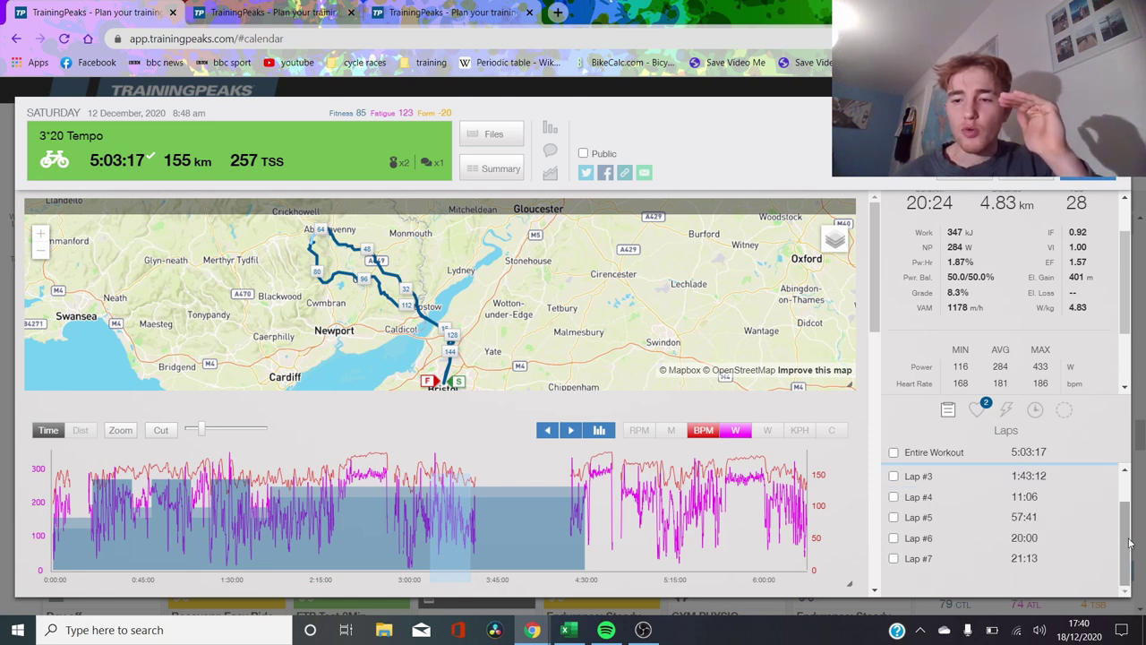
click(1046, 506)
click(1032, 537)
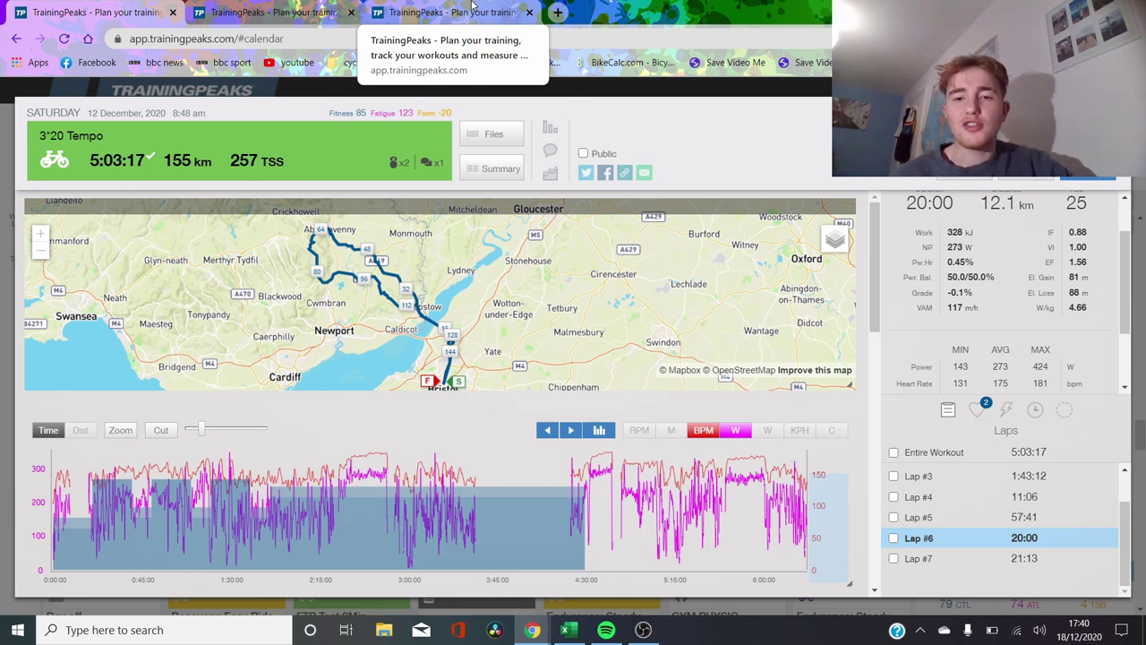
Switch to the 28 September Recovery: Easy Ride workout window.
key(alt+Tab)
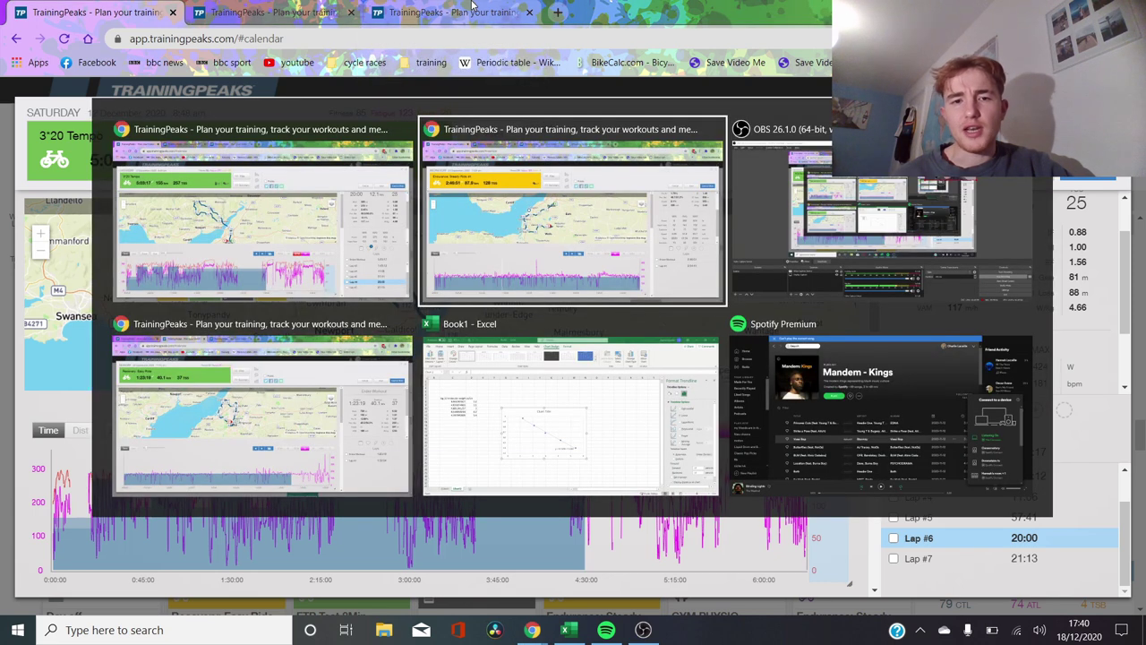
key(alt+Tab)
key(alt+Tab)
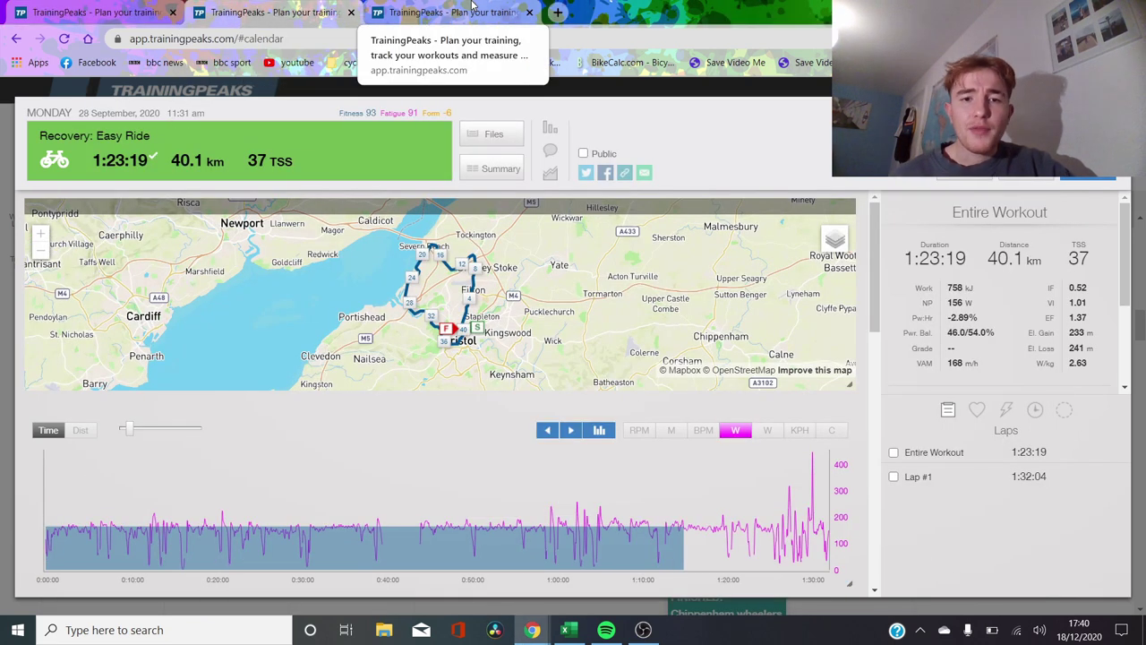
click(126, 7)
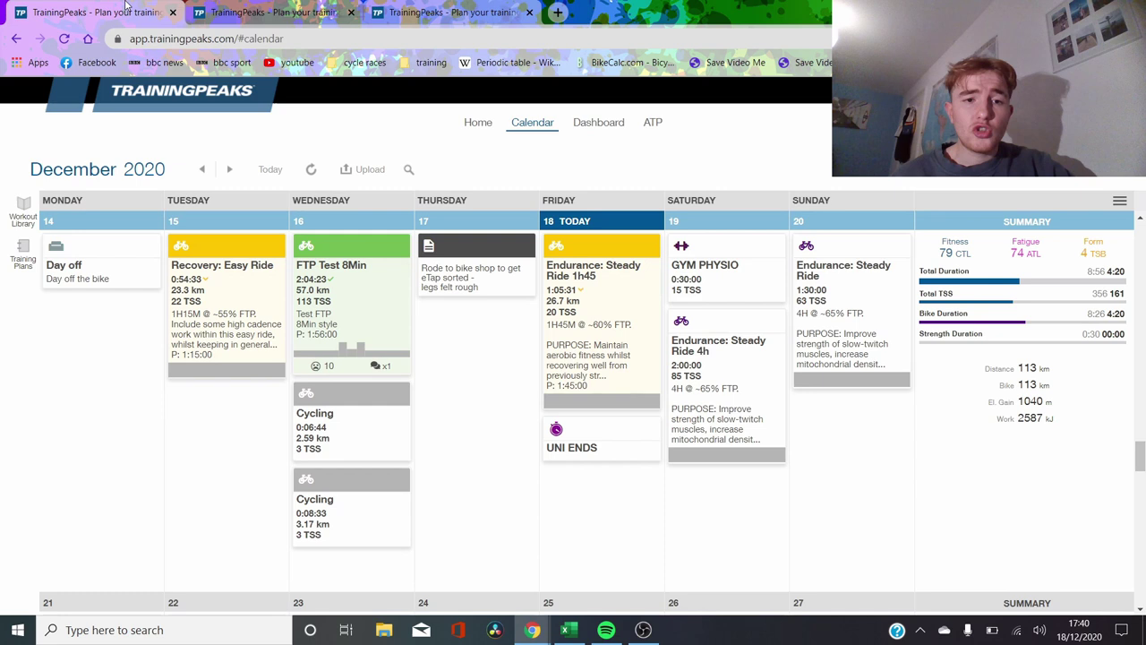
key(alt+Tab)
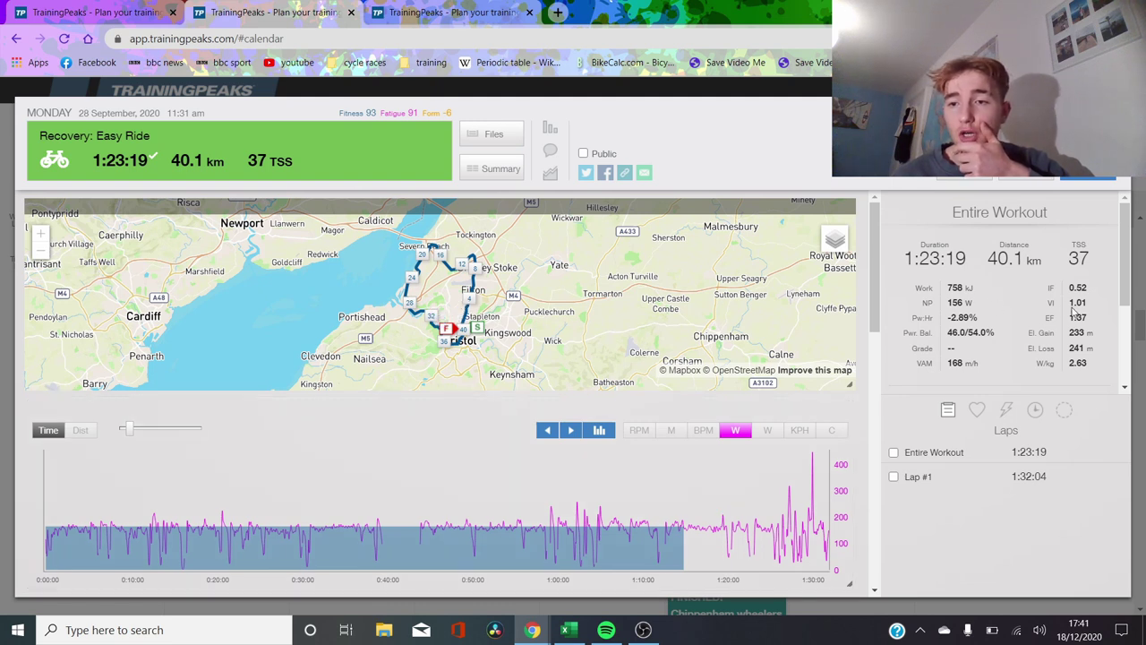
Select about 0:13–1:03 on the power graph, giving 154 W NP and EF 1.36.
drag(1124, 288, 1124, 356)
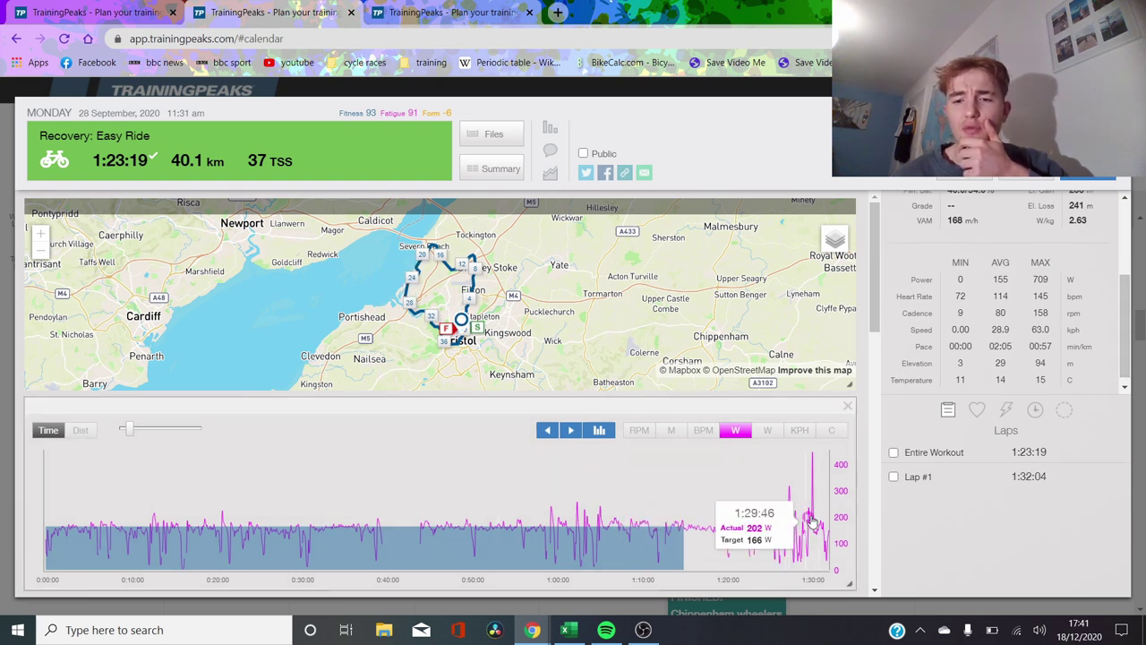
drag(583, 507, 161, 476)
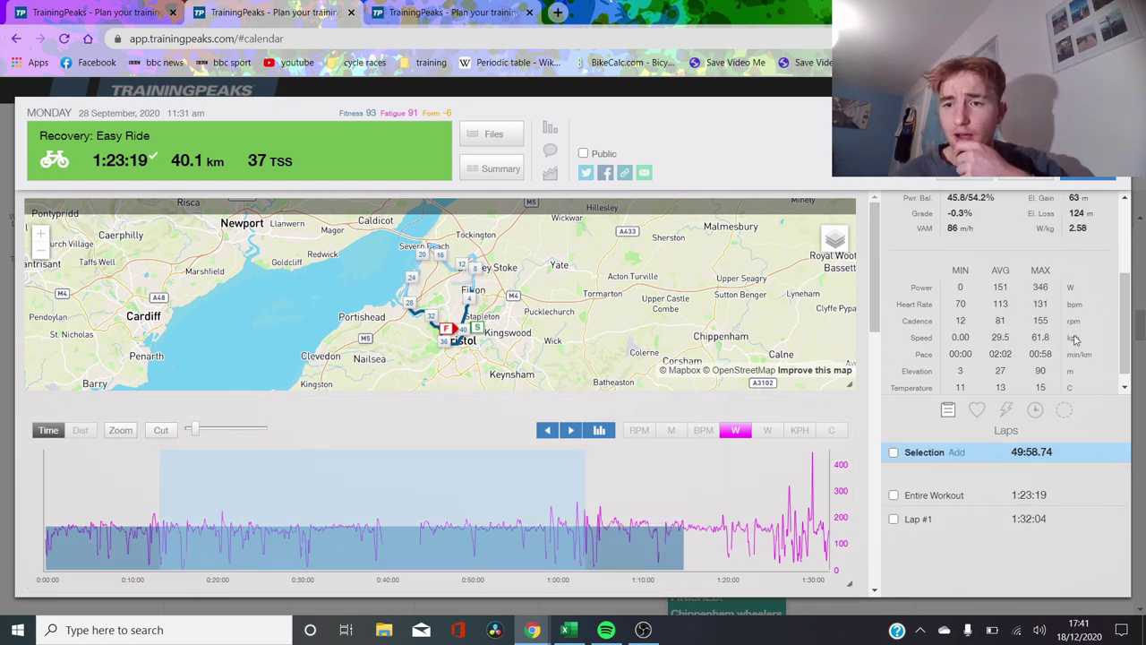
drag(1126, 338, 1124, 260)
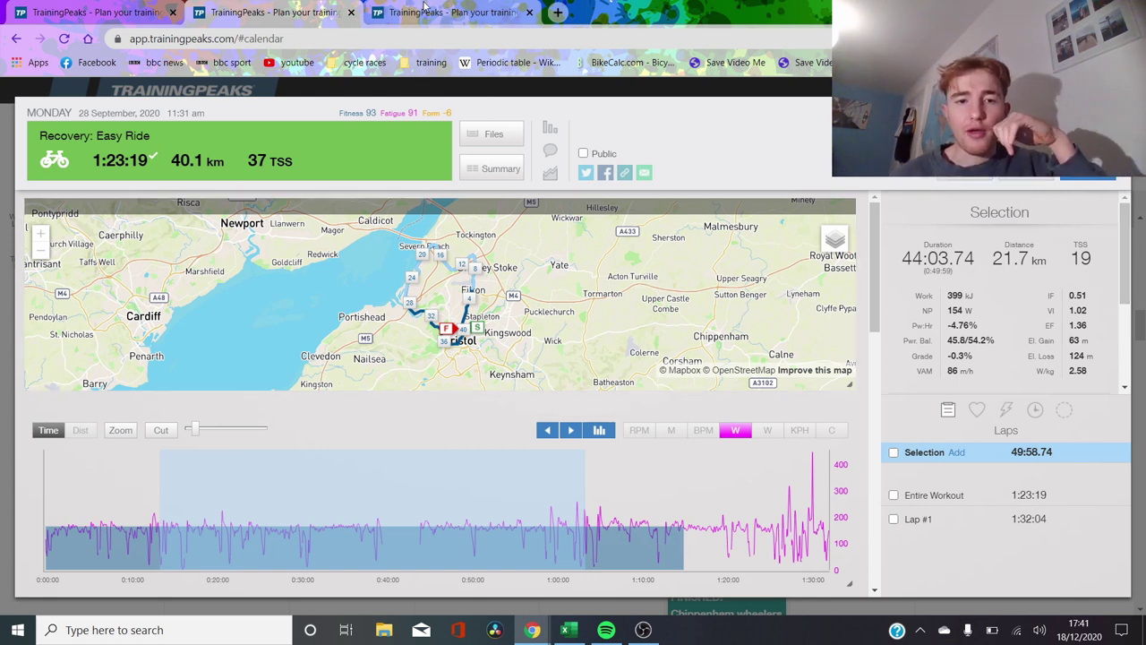
Open and close Tuesday's Recovery: Easy Ride workout on the December calendar.
click(89, 12)
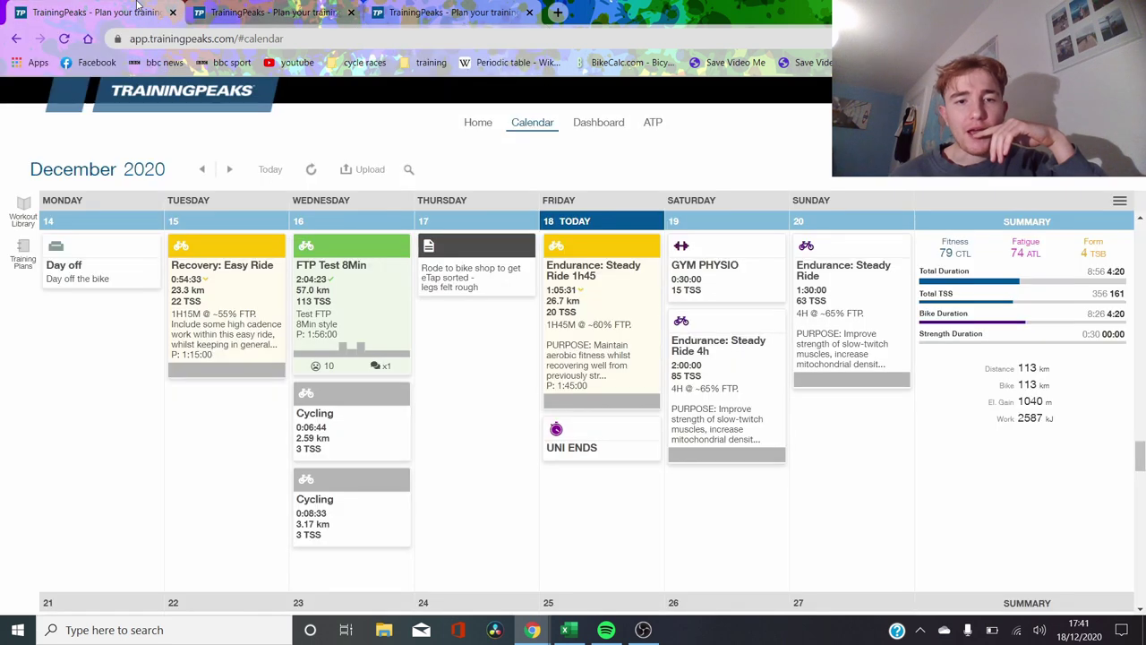
click(246, 313)
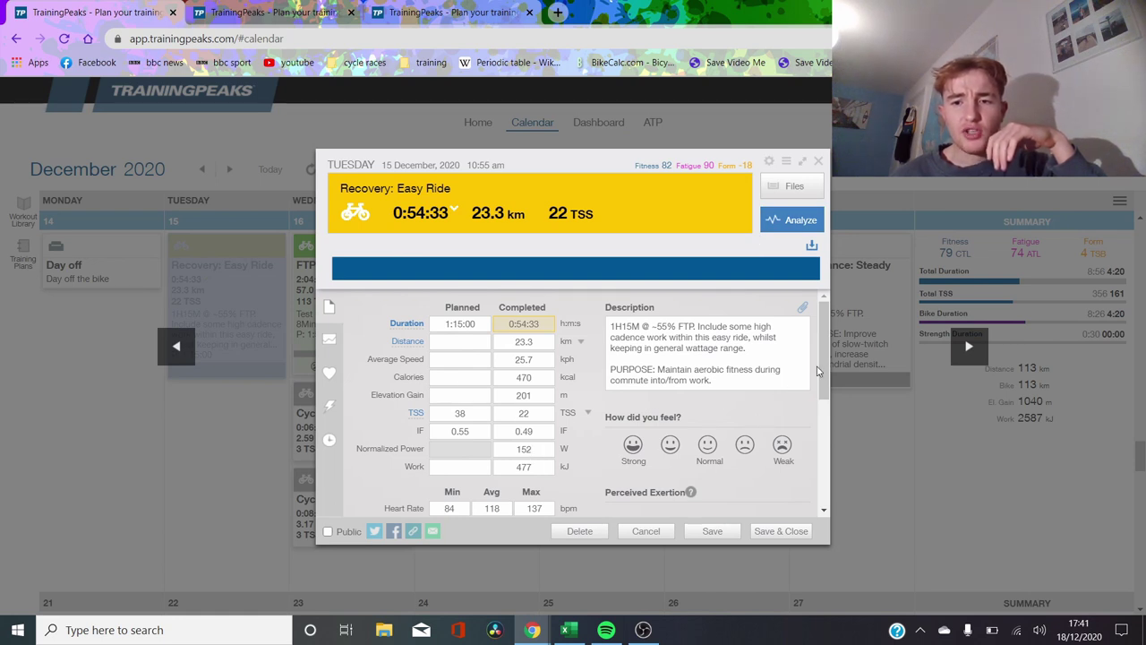
drag(818, 370, 817, 388)
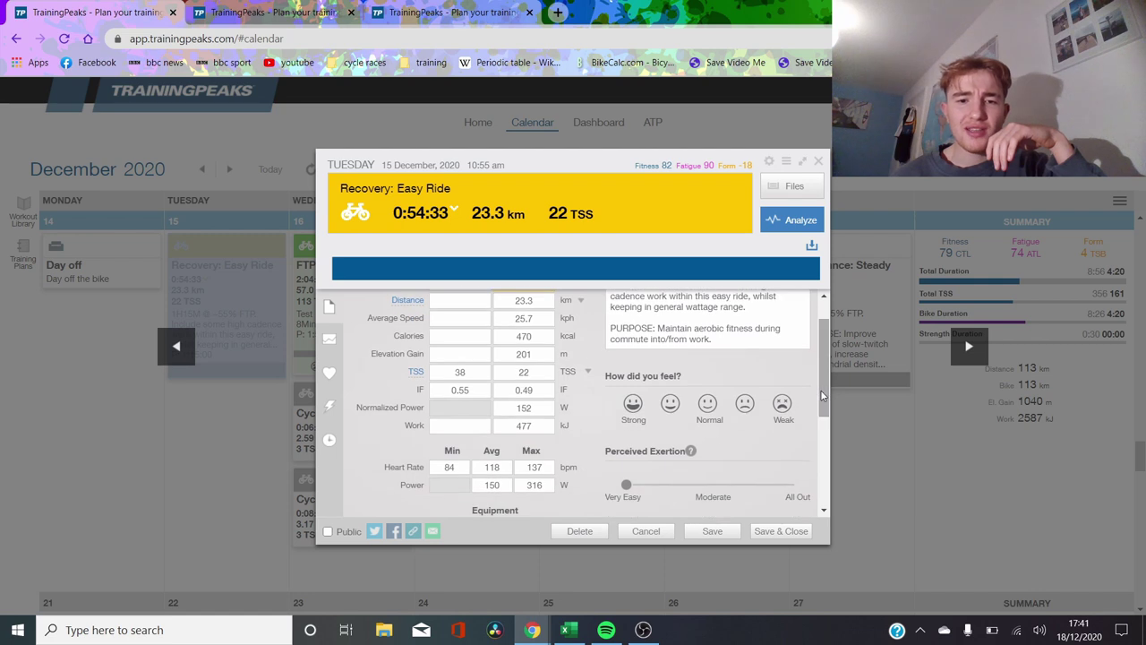
click(822, 162)
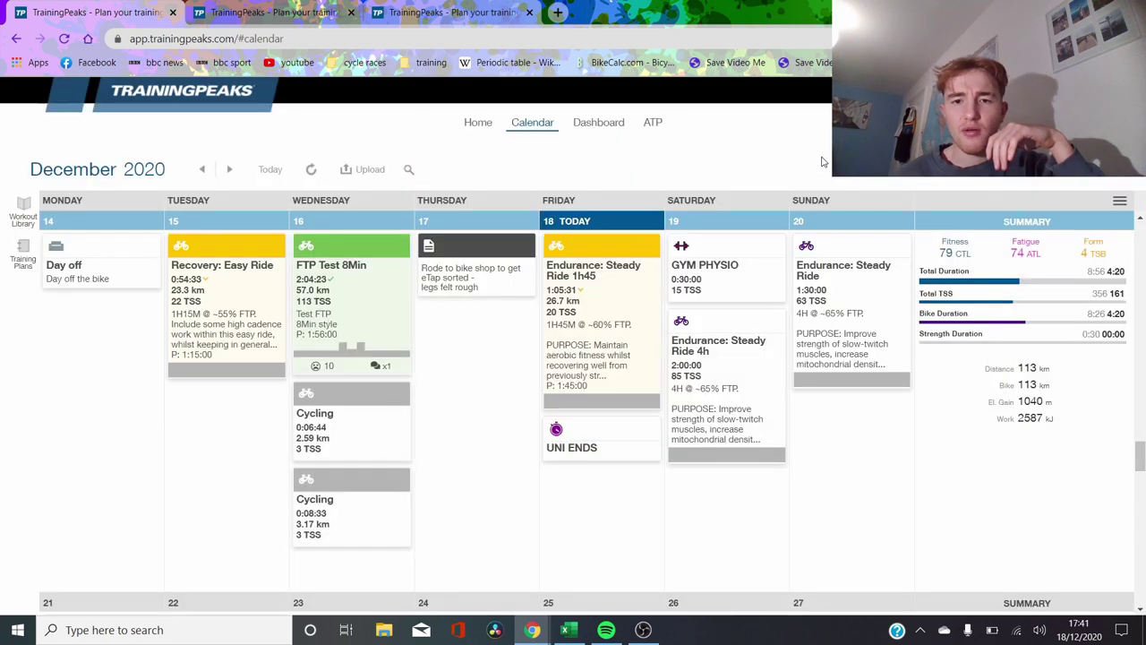
Analyze the 0:19–0:35 stretch of Friday's Steady Ride 1h45, then close the analysis.
click(619, 279)
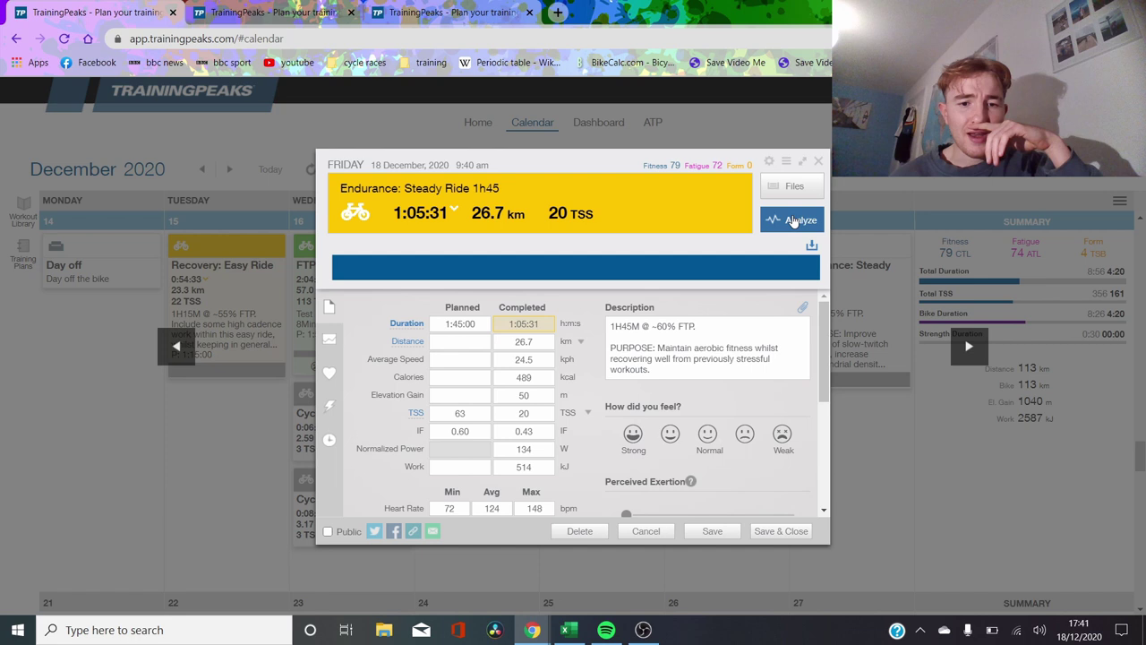
click(792, 221)
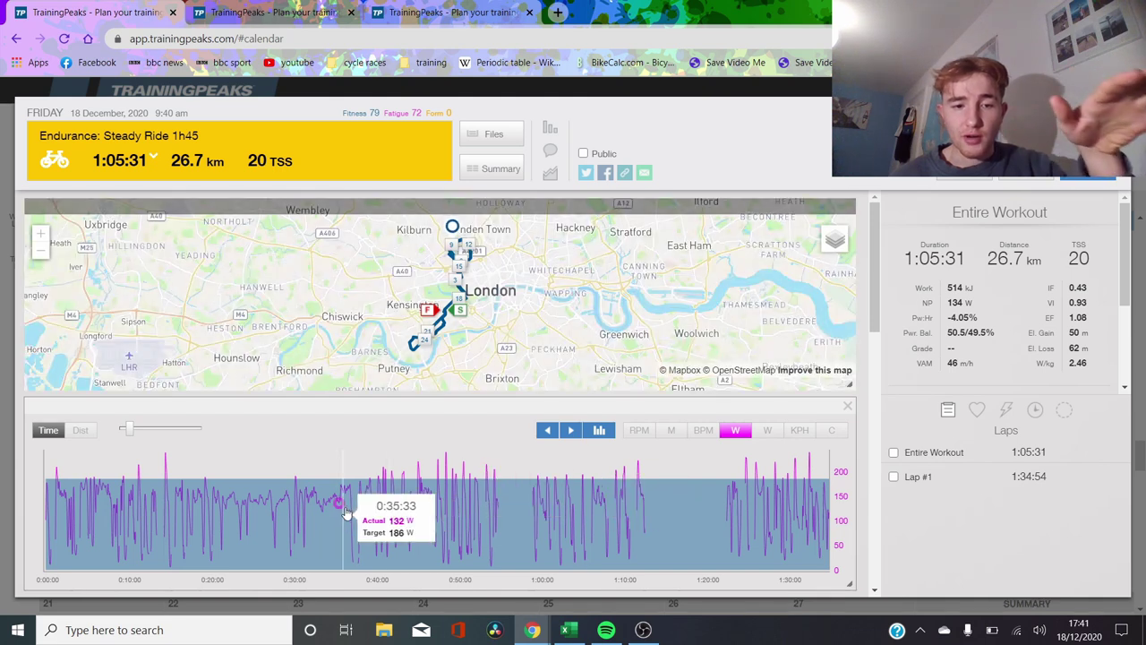
drag(345, 513, 204, 497)
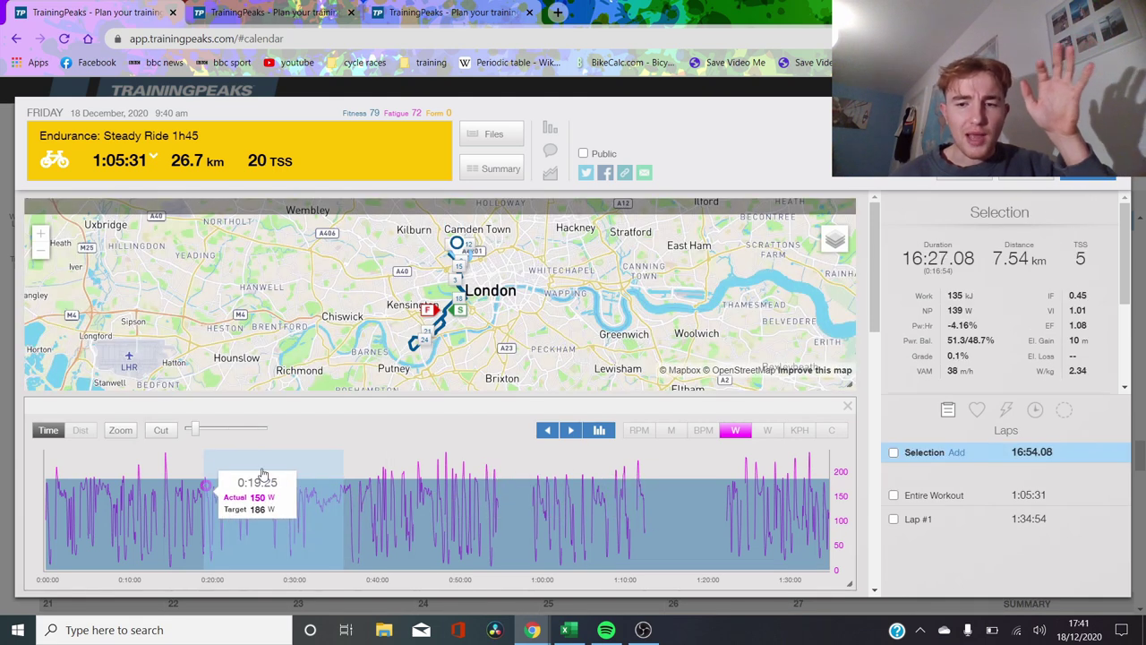
scroll(1078, 326, down, 2)
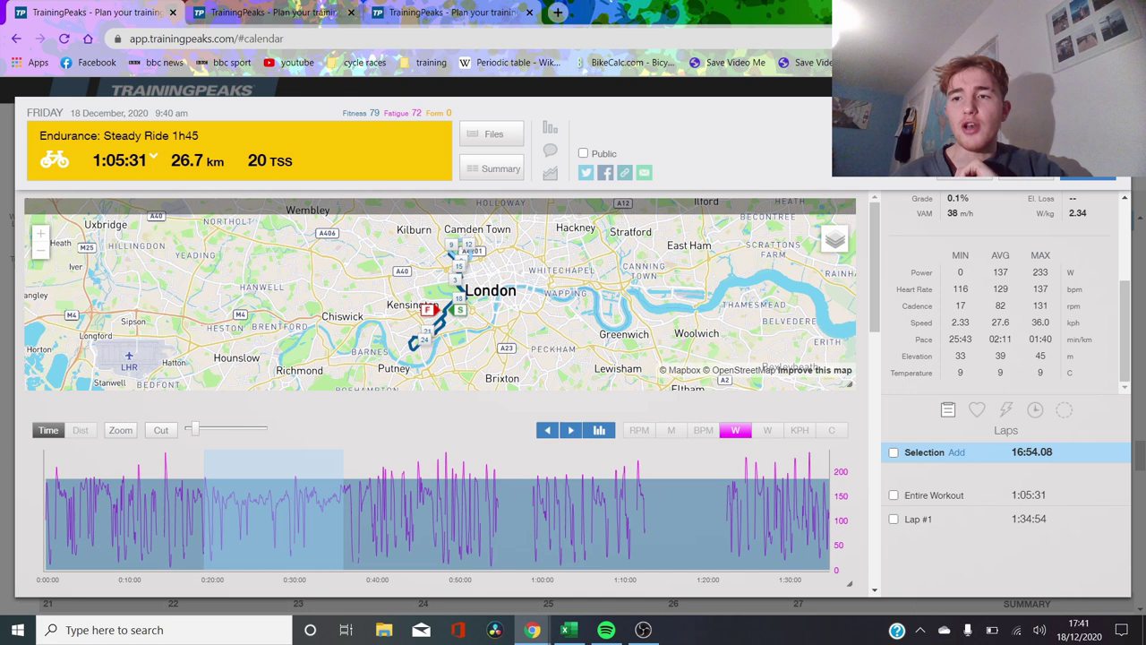
key(Escape)
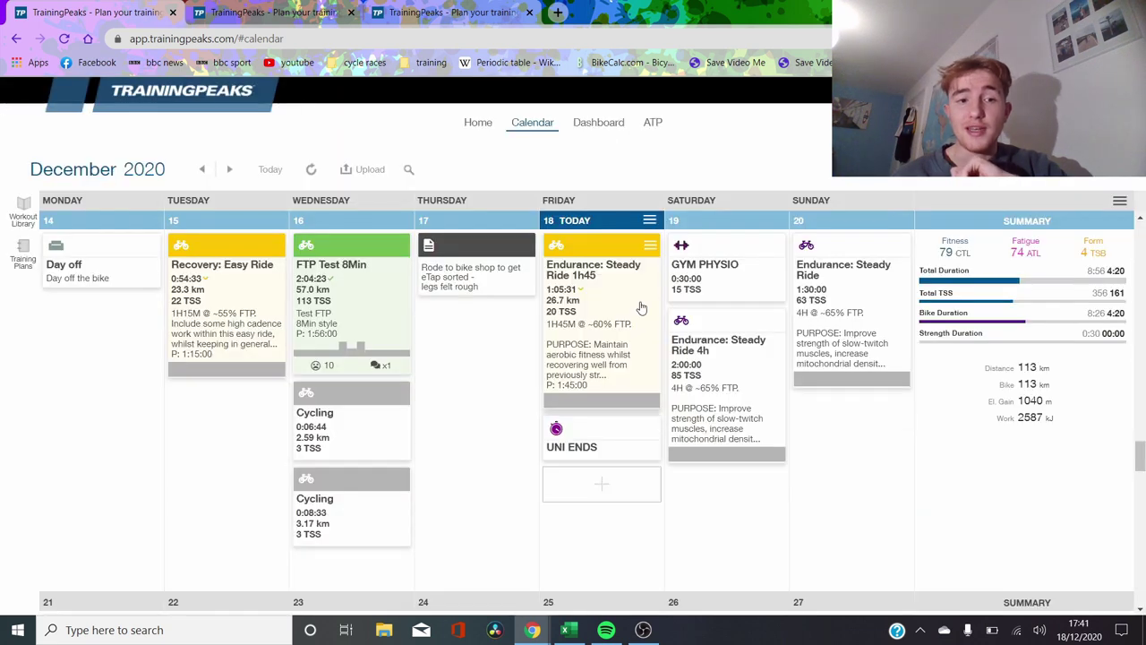
Zoom the Lactate Clearance ride graph to Lap #4, then to Lap #6.
click(379, 9)
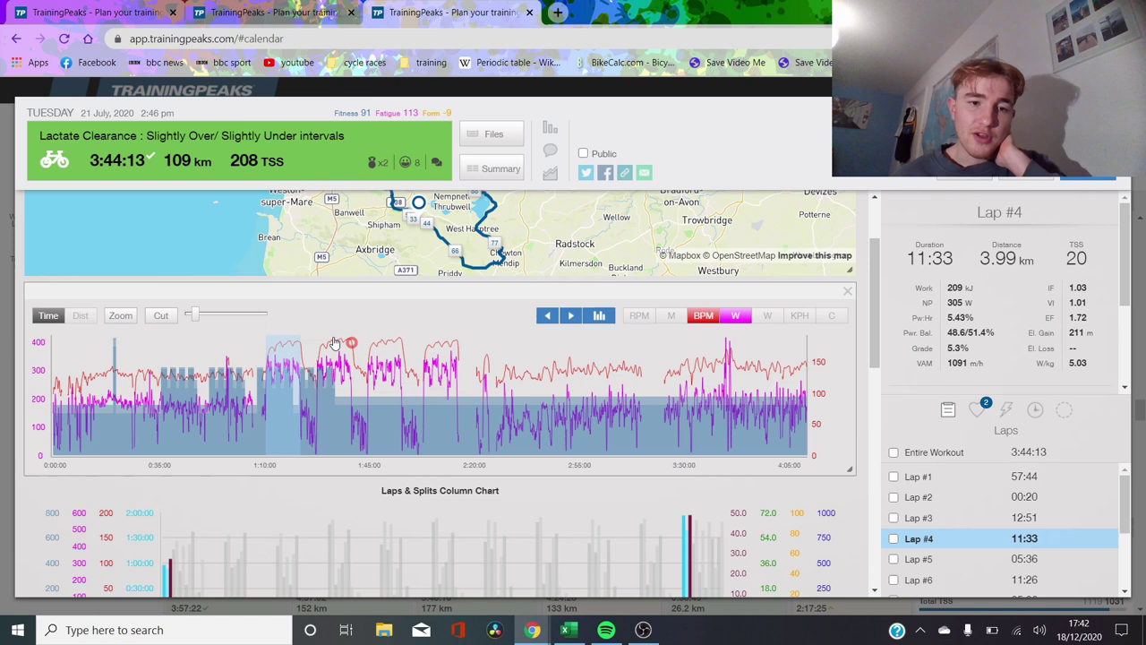
click(120, 315)
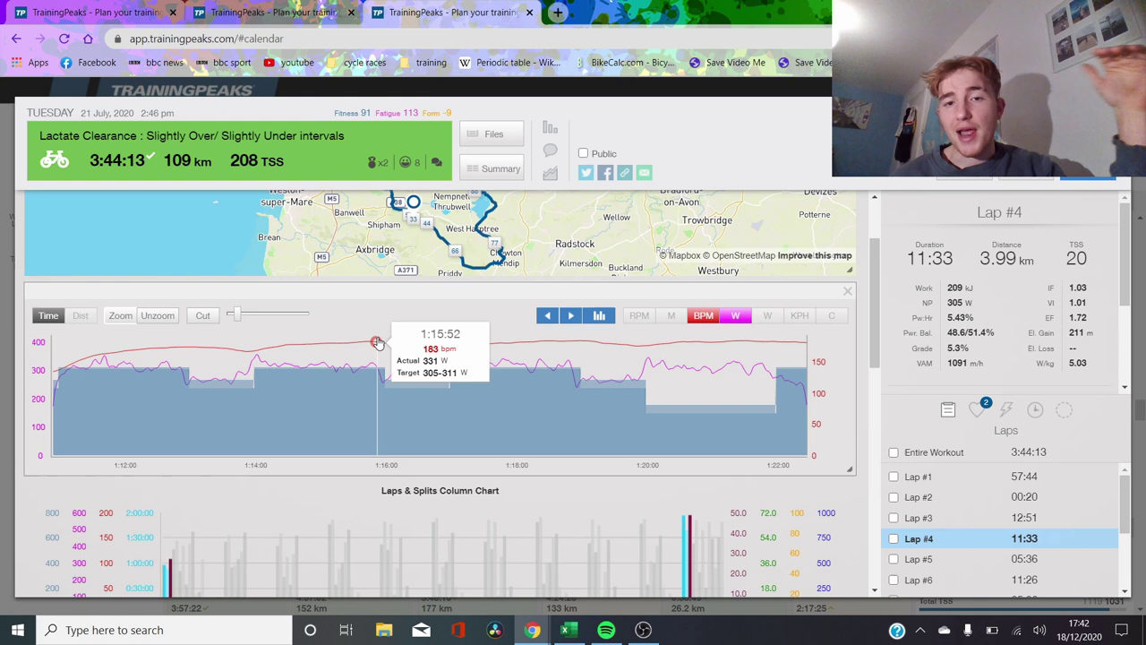
click(971, 582)
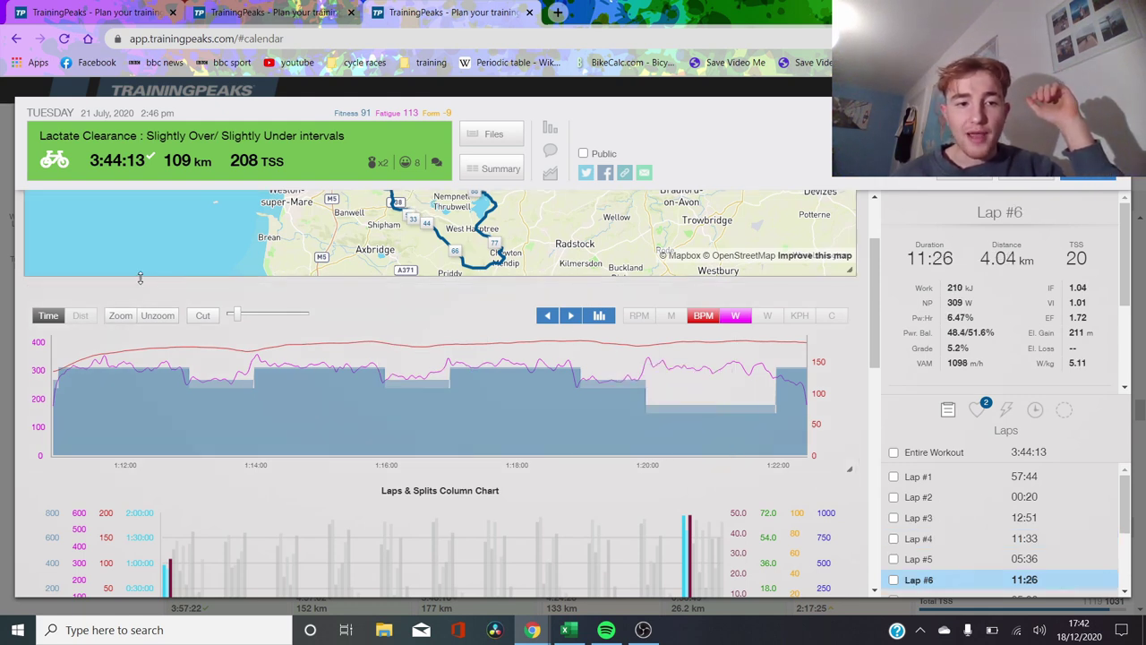
click(118, 317)
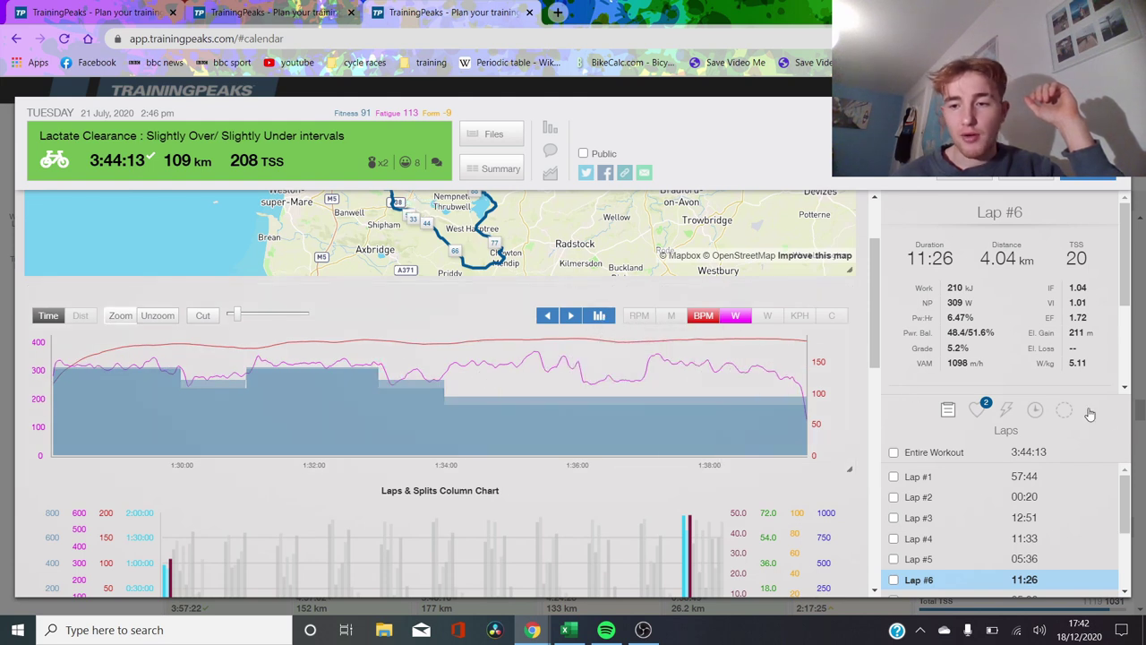
Zoom to Lap #10, then close the analysis to the July 2020 calendar.
scroll(1119, 501, down, 1)
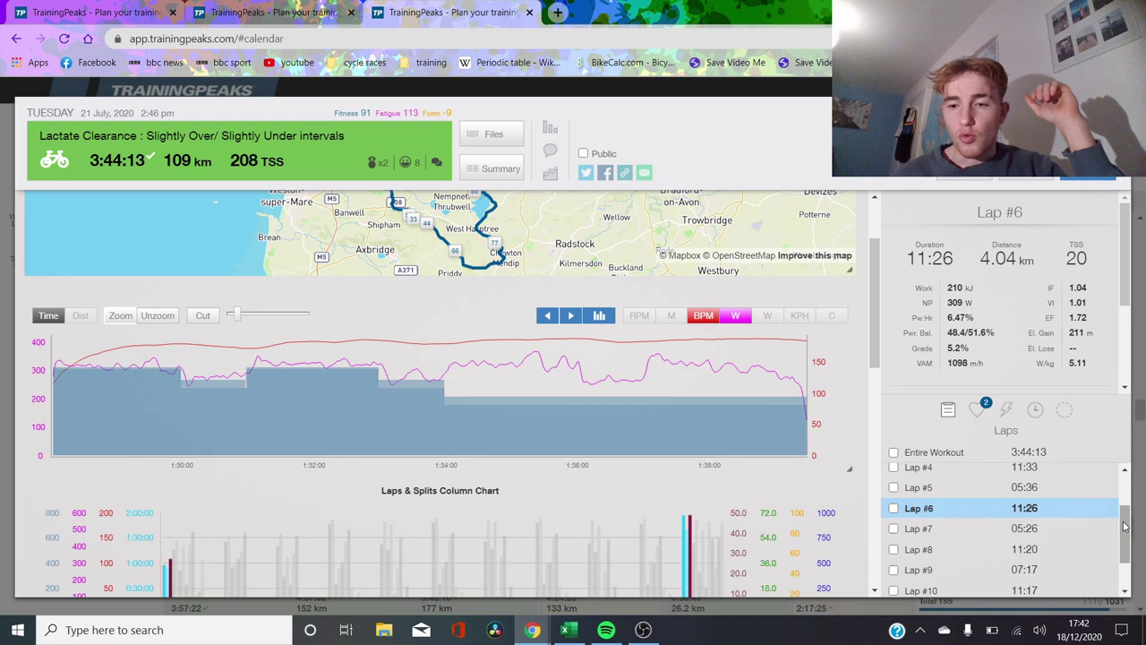
click(974, 593)
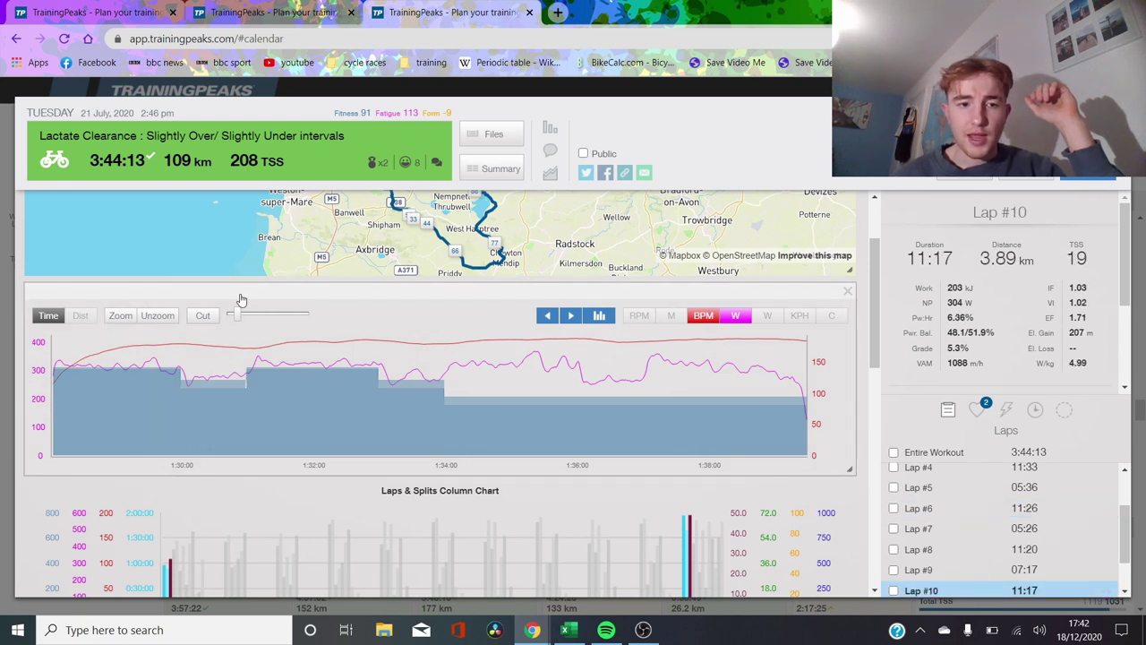
click(131, 320)
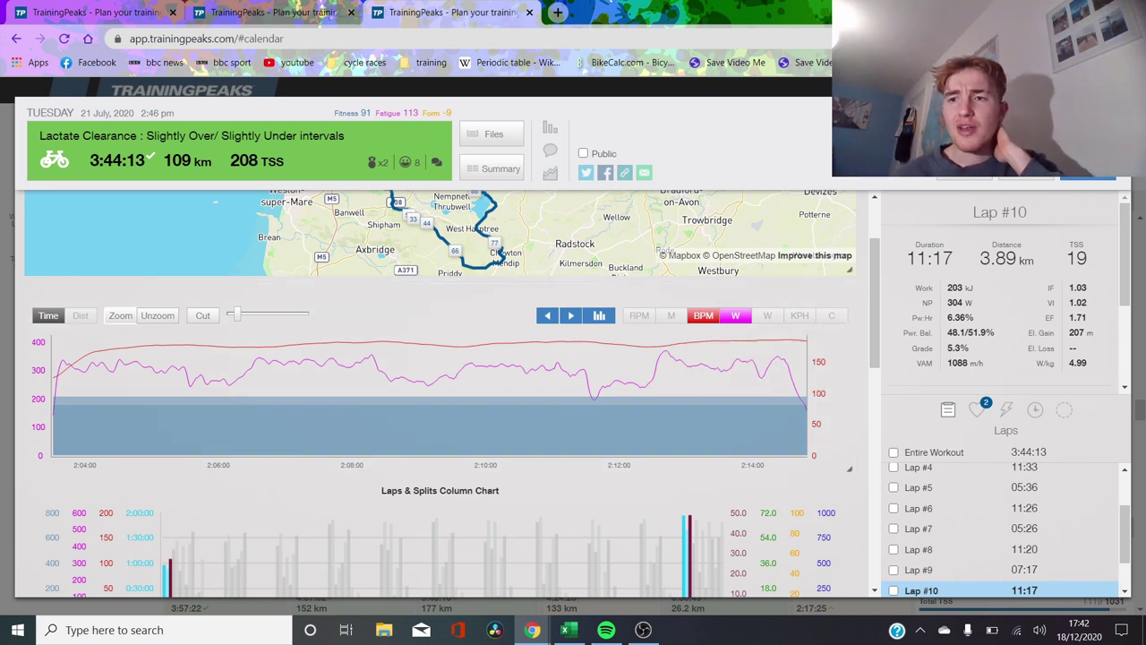
click(1143, 437)
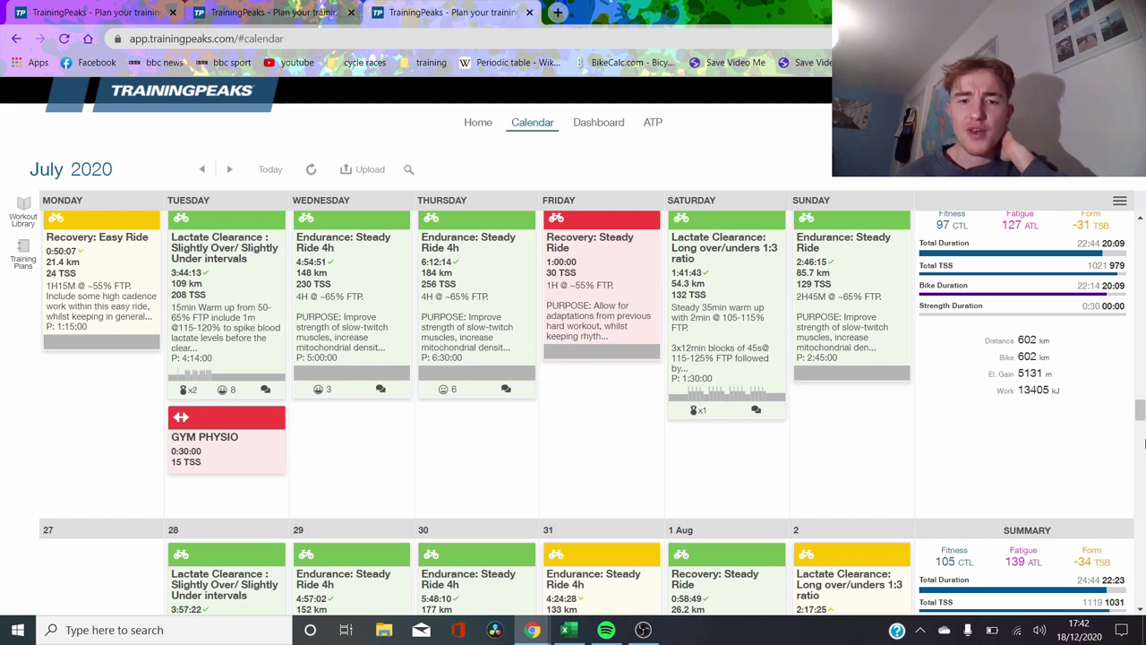
Scroll the calendar from July down to the 24–30 August 2020 week.
scroll(1143, 443, down, 3)
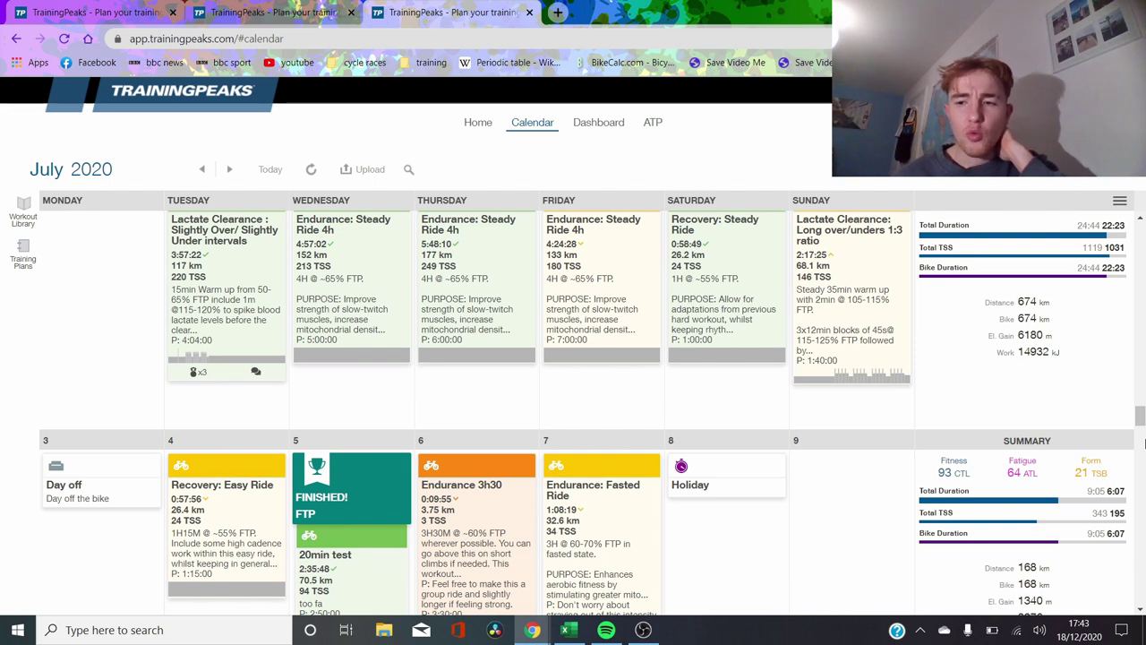
scroll(1143, 443, down, 9)
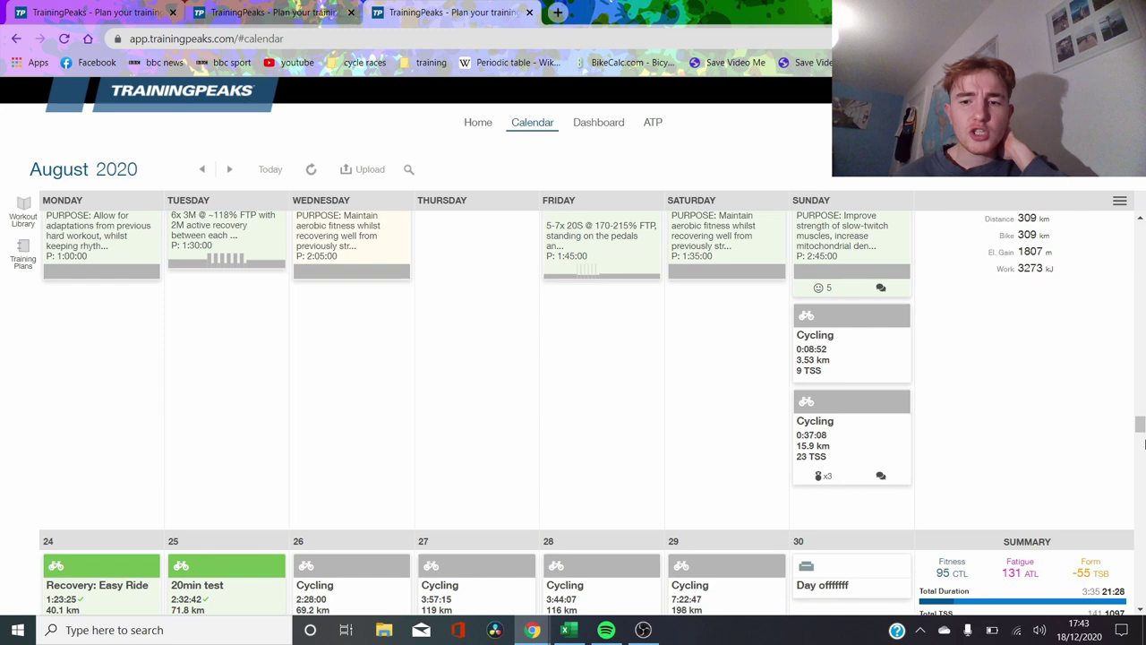